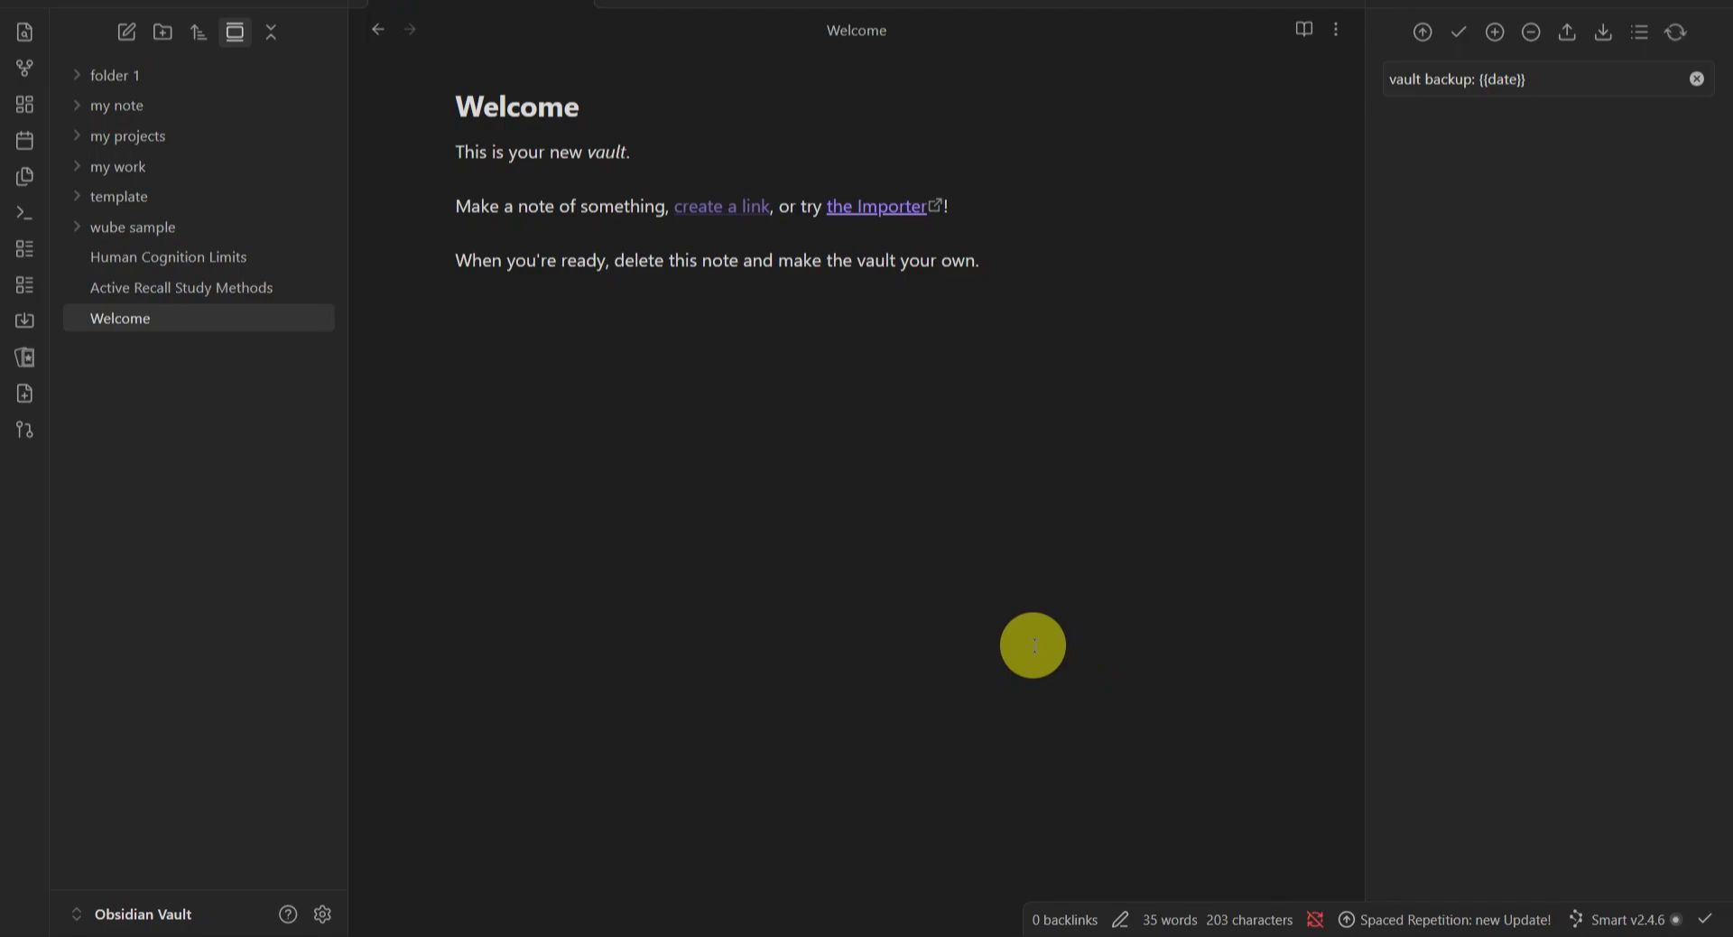
Find the OneDrive app through a Windows search for "oneDrive" and open its local folder
{"action": "mouse_move", "coordinate": [870, 932]}
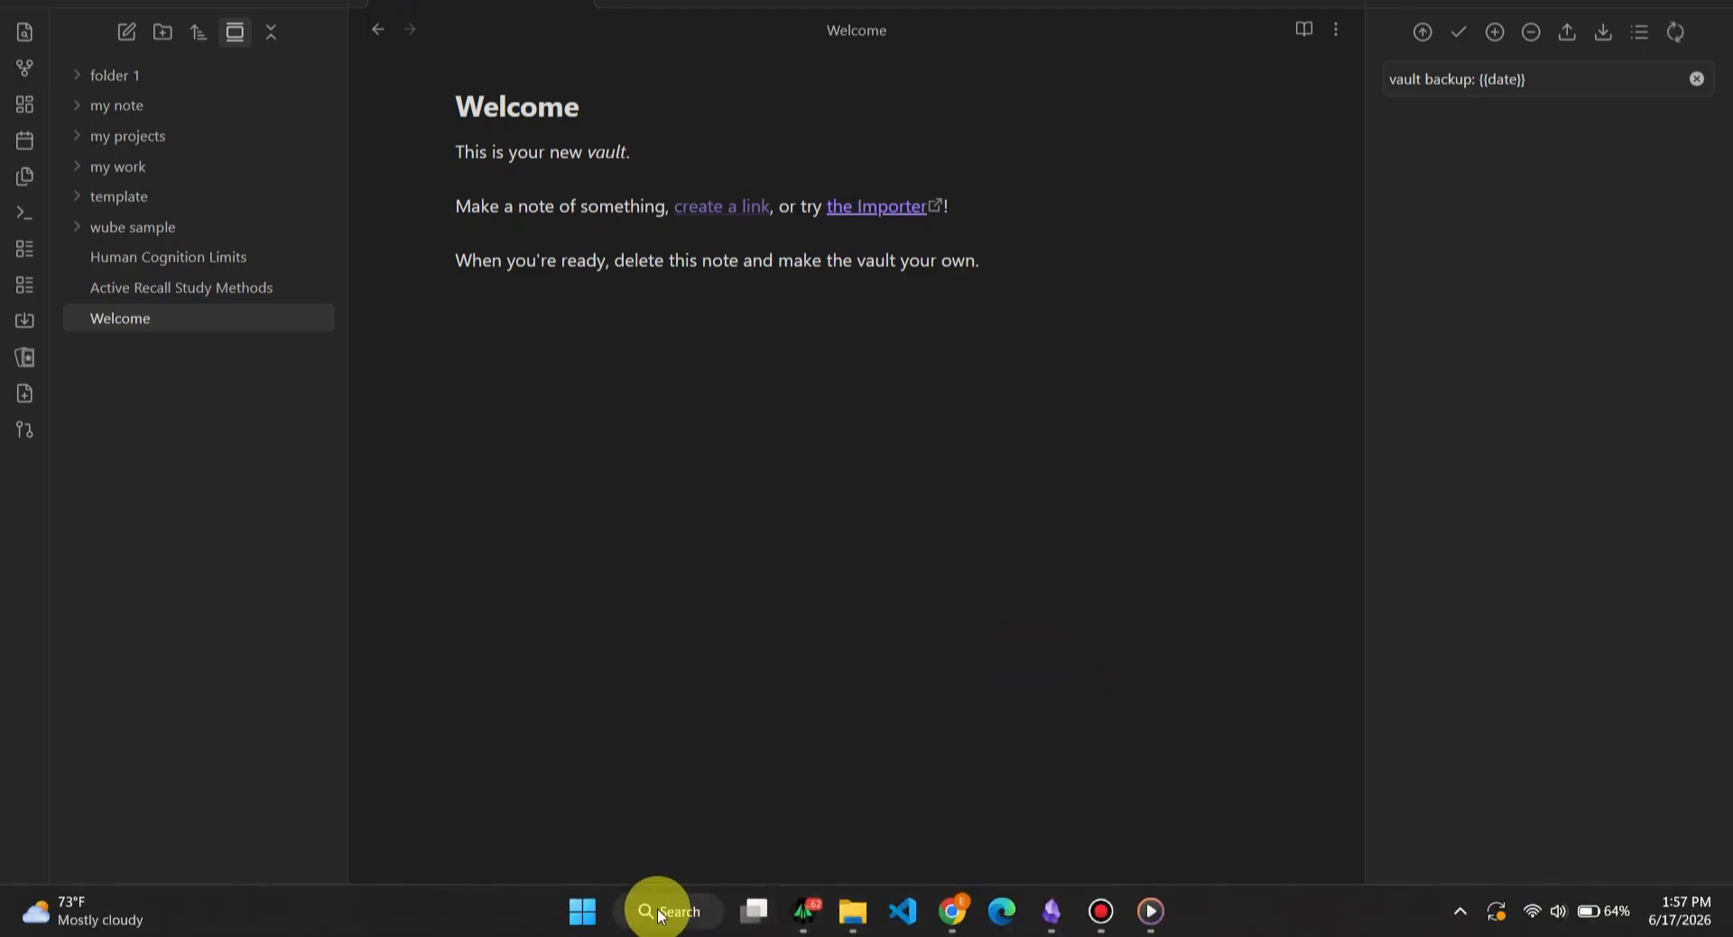
{"action": "left_click", "coordinate": [660, 913]}
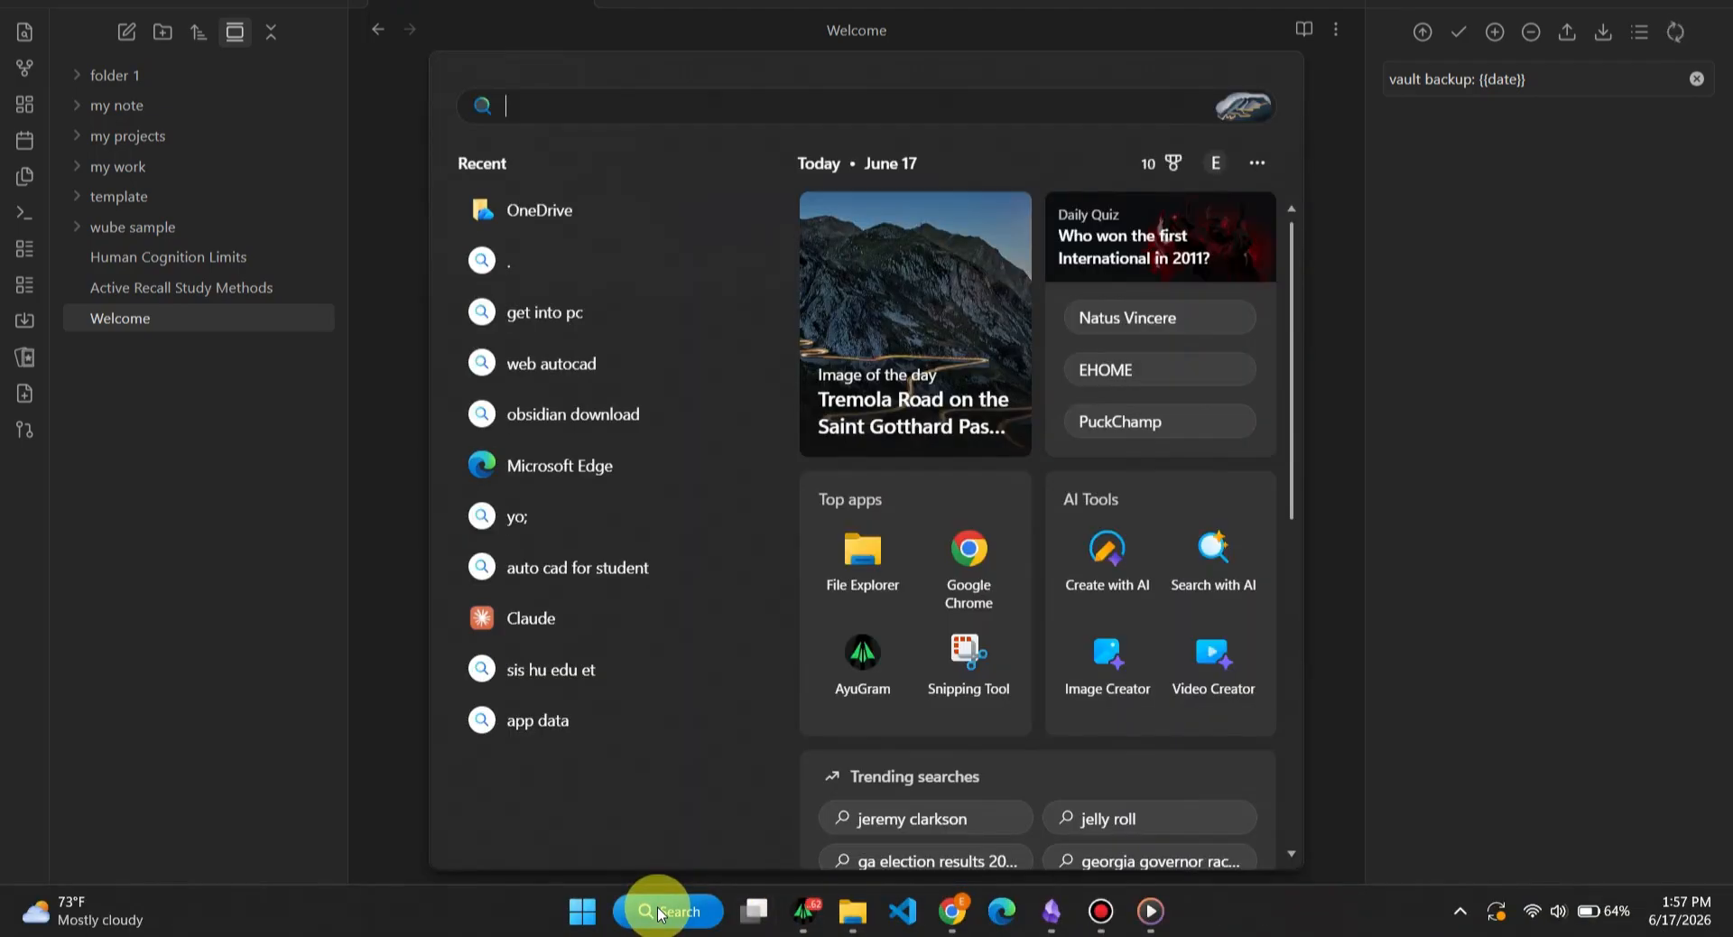
{"action": "type", "text": "oneDrive"}
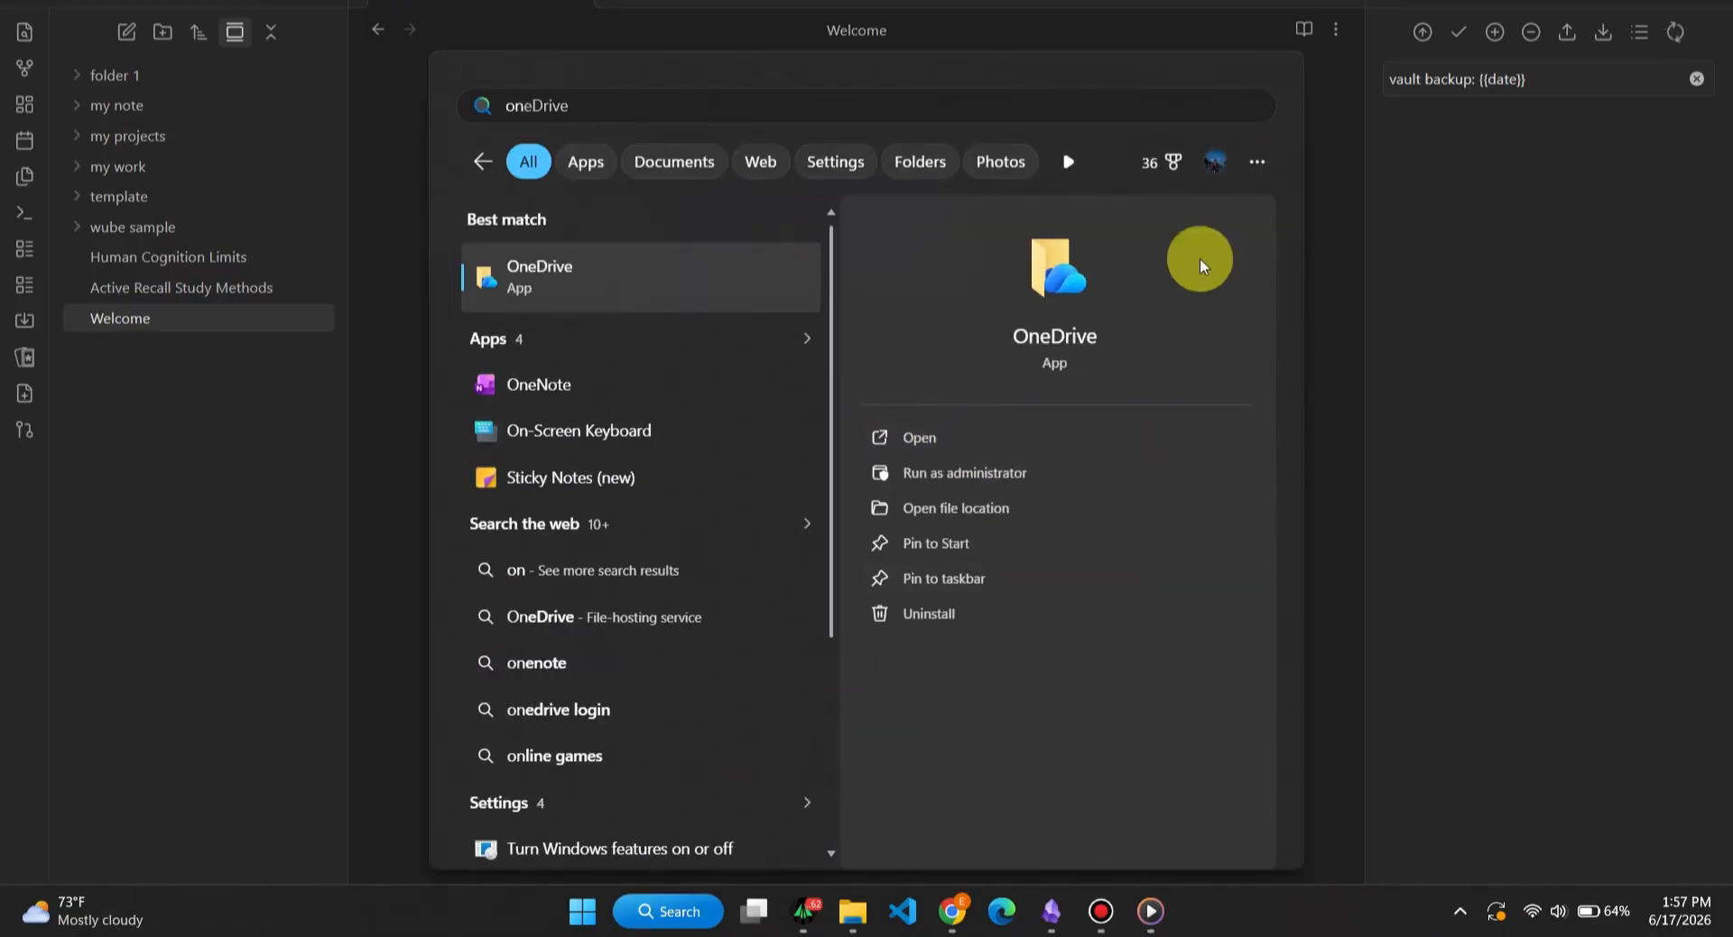
{"action": "left_click", "coordinate": [893, 440]}
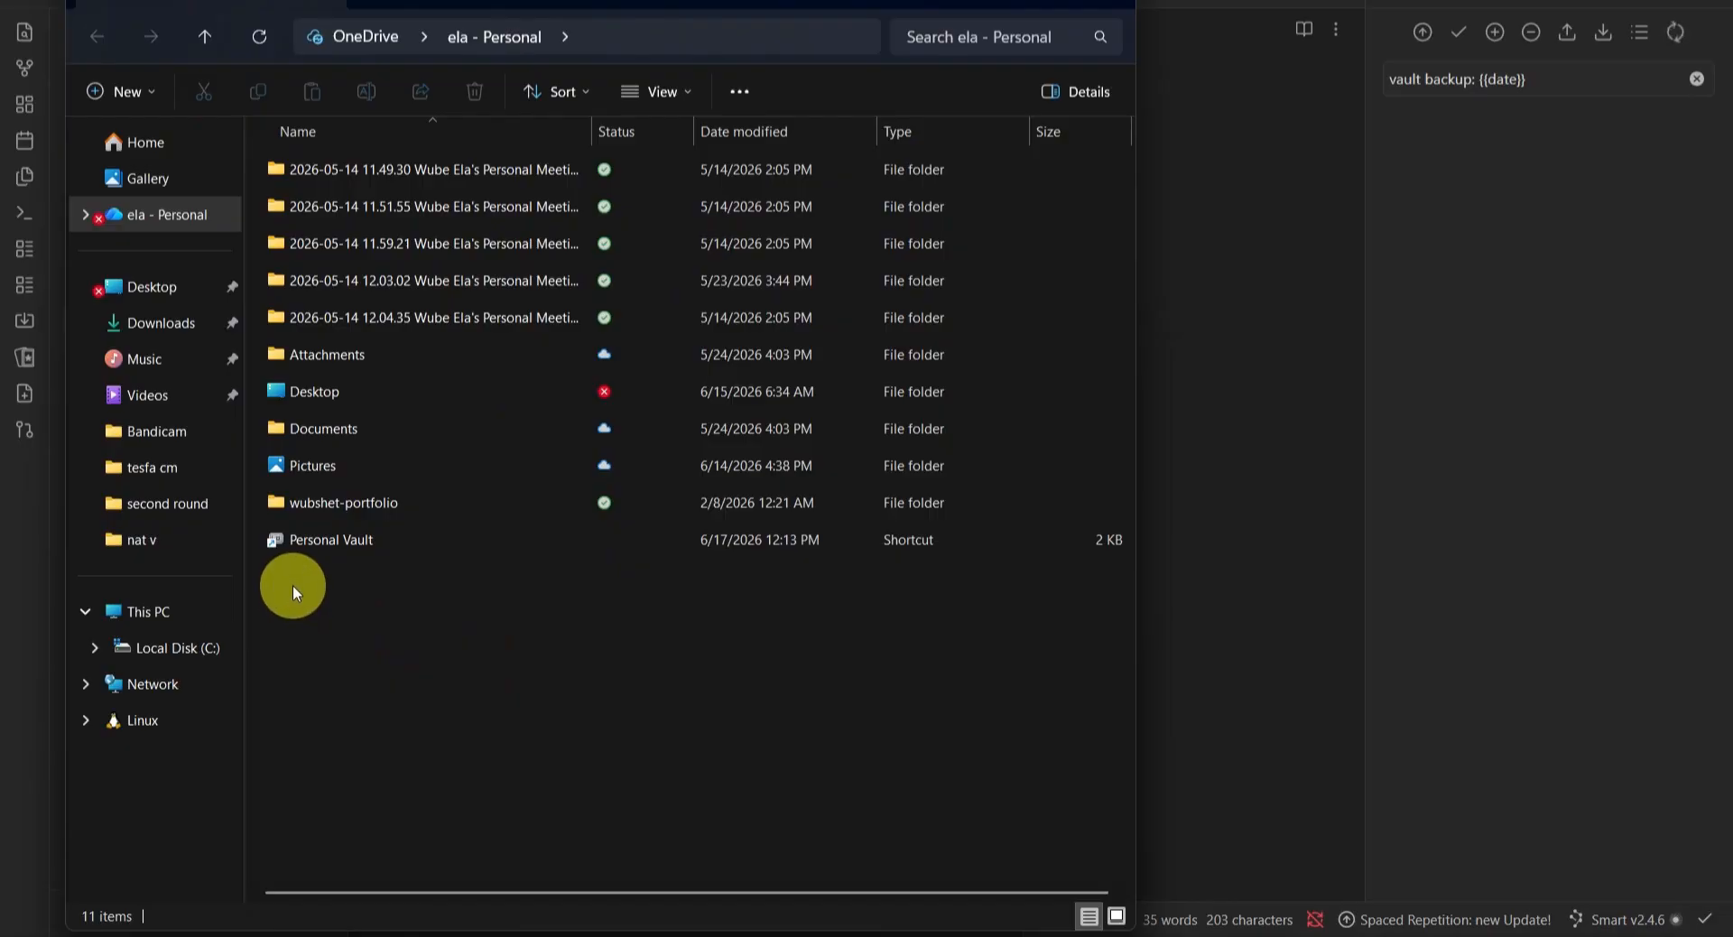
Create a new folder named "claud for obsidian" in the main level of the personal OneDrive folder
{"action": "right_click", "coordinate": [293, 585]}
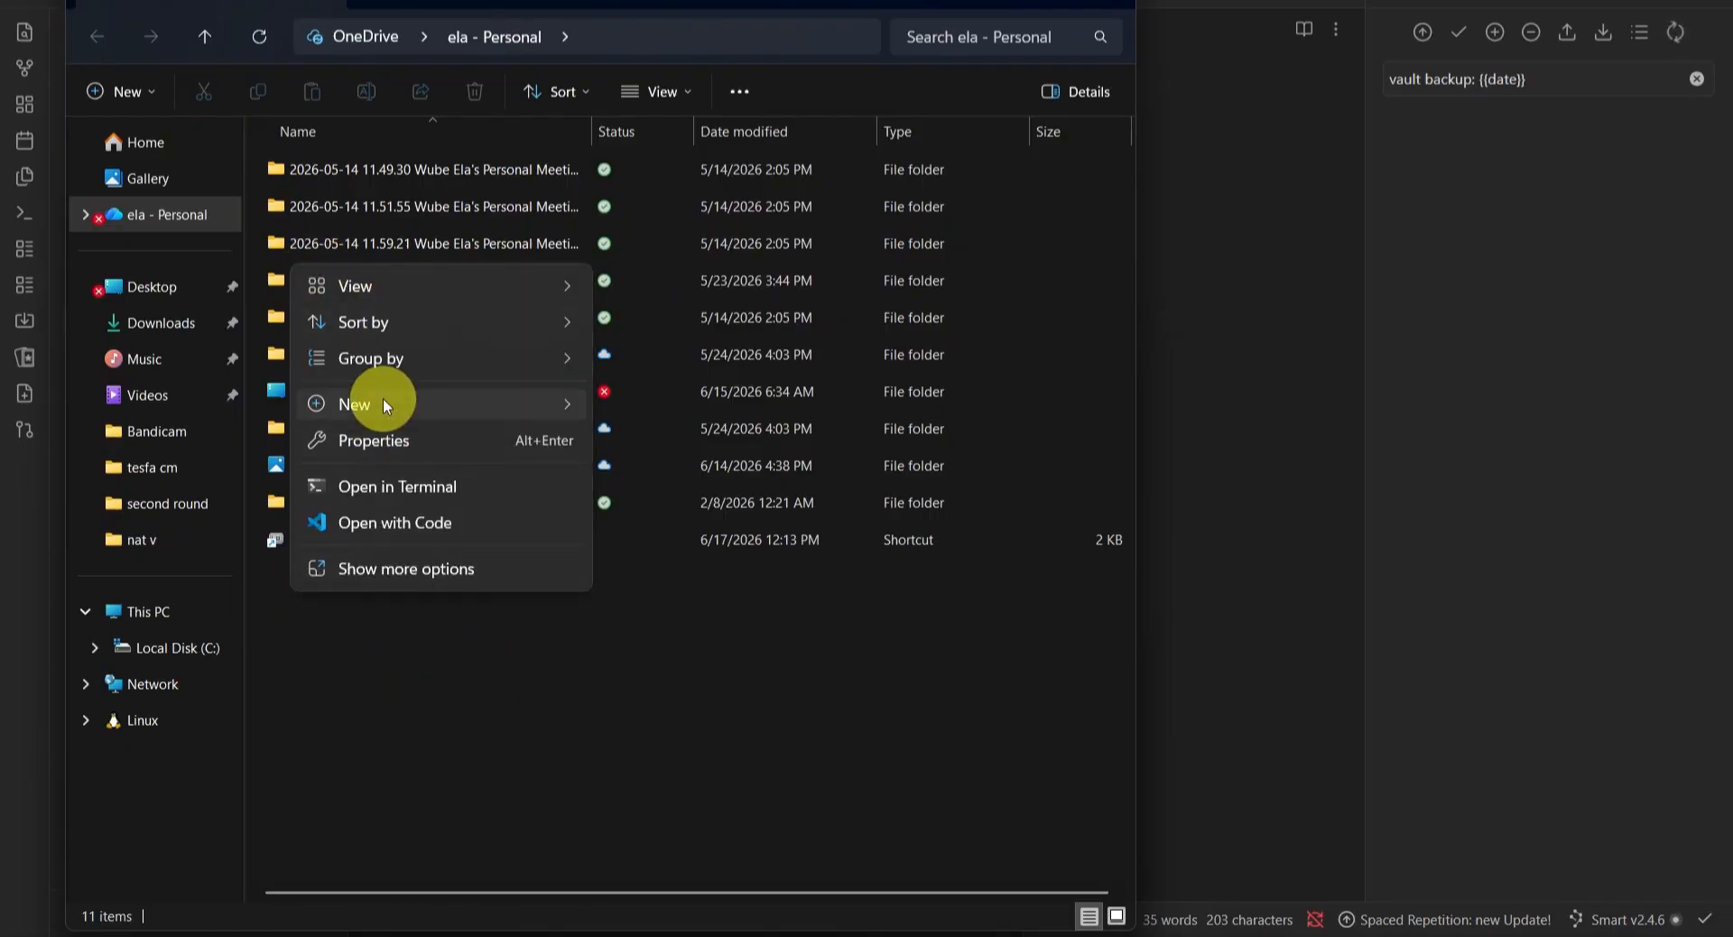
{"action": "mouse_move", "coordinate": [382, 397]}
{"action": "left_click", "coordinate": [614, 403]}
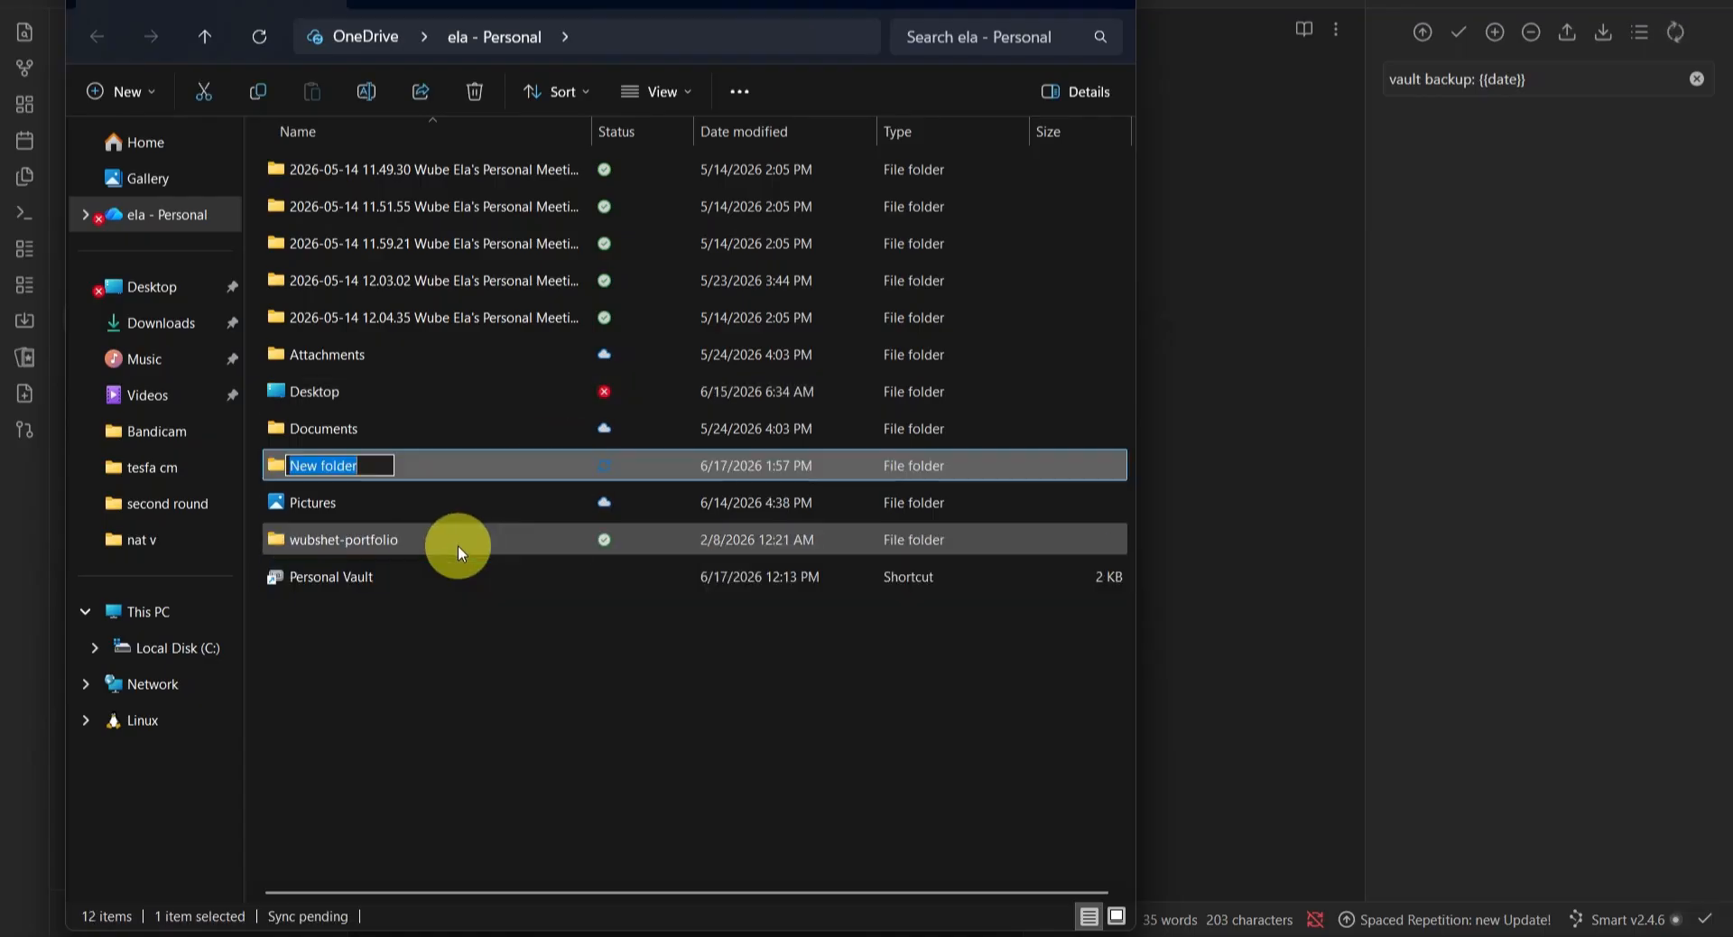
{"action": "type", "text": "clau"}
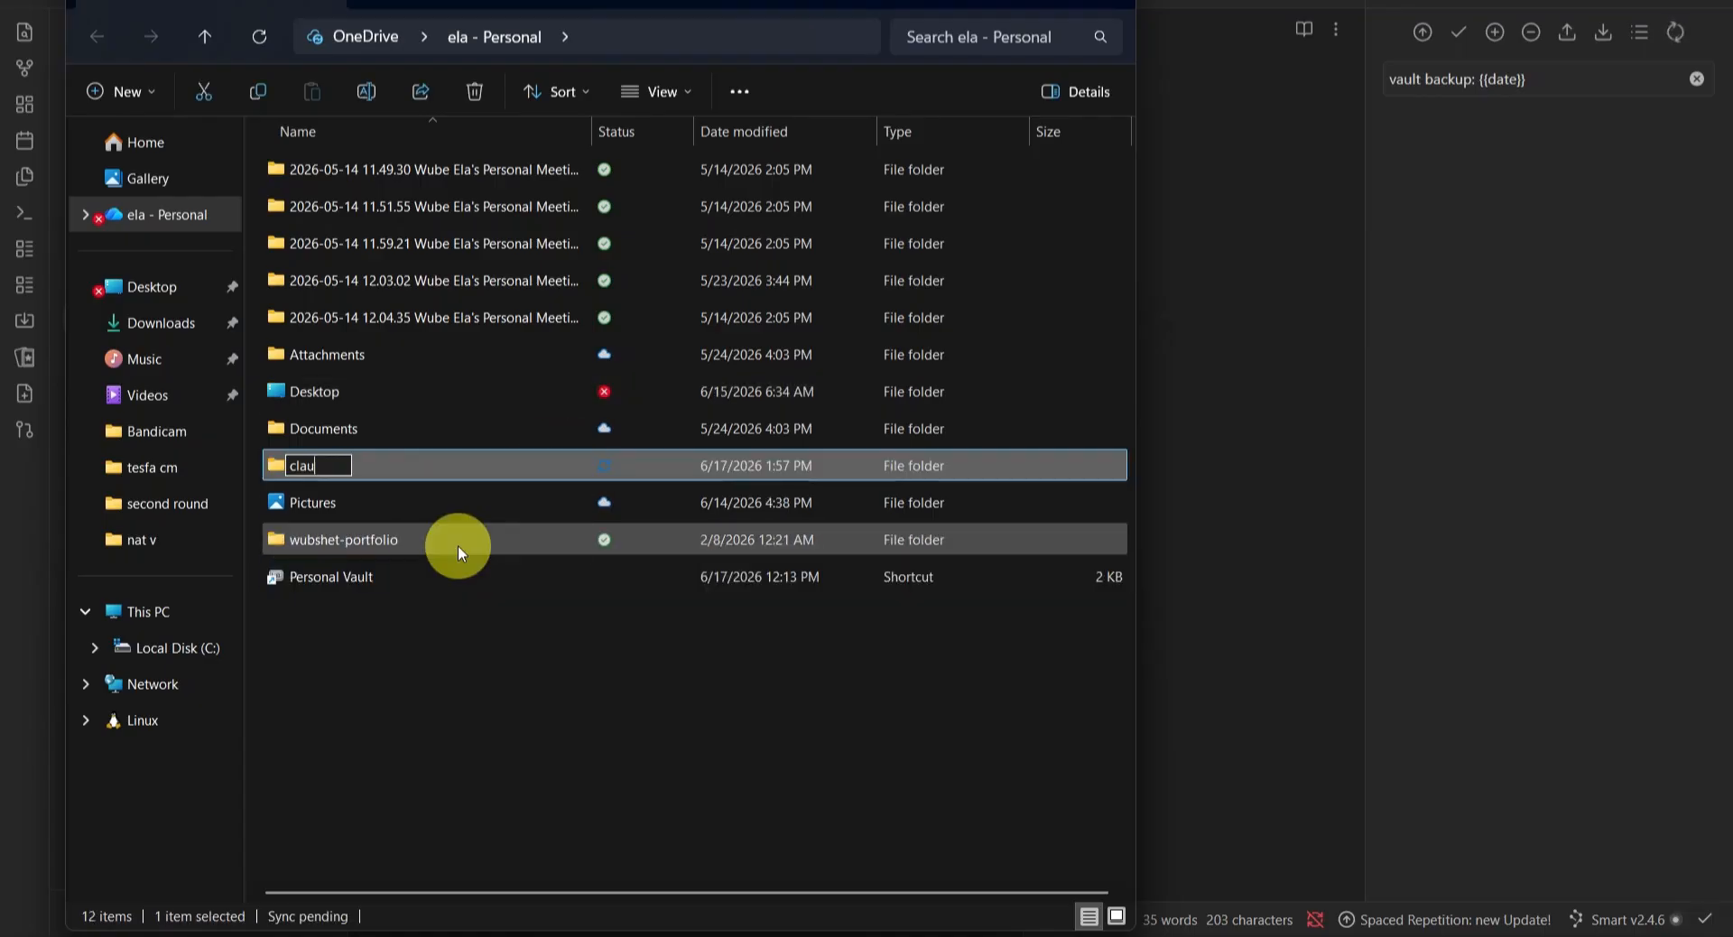
{"action": "type", "text": "d for obsidian"}
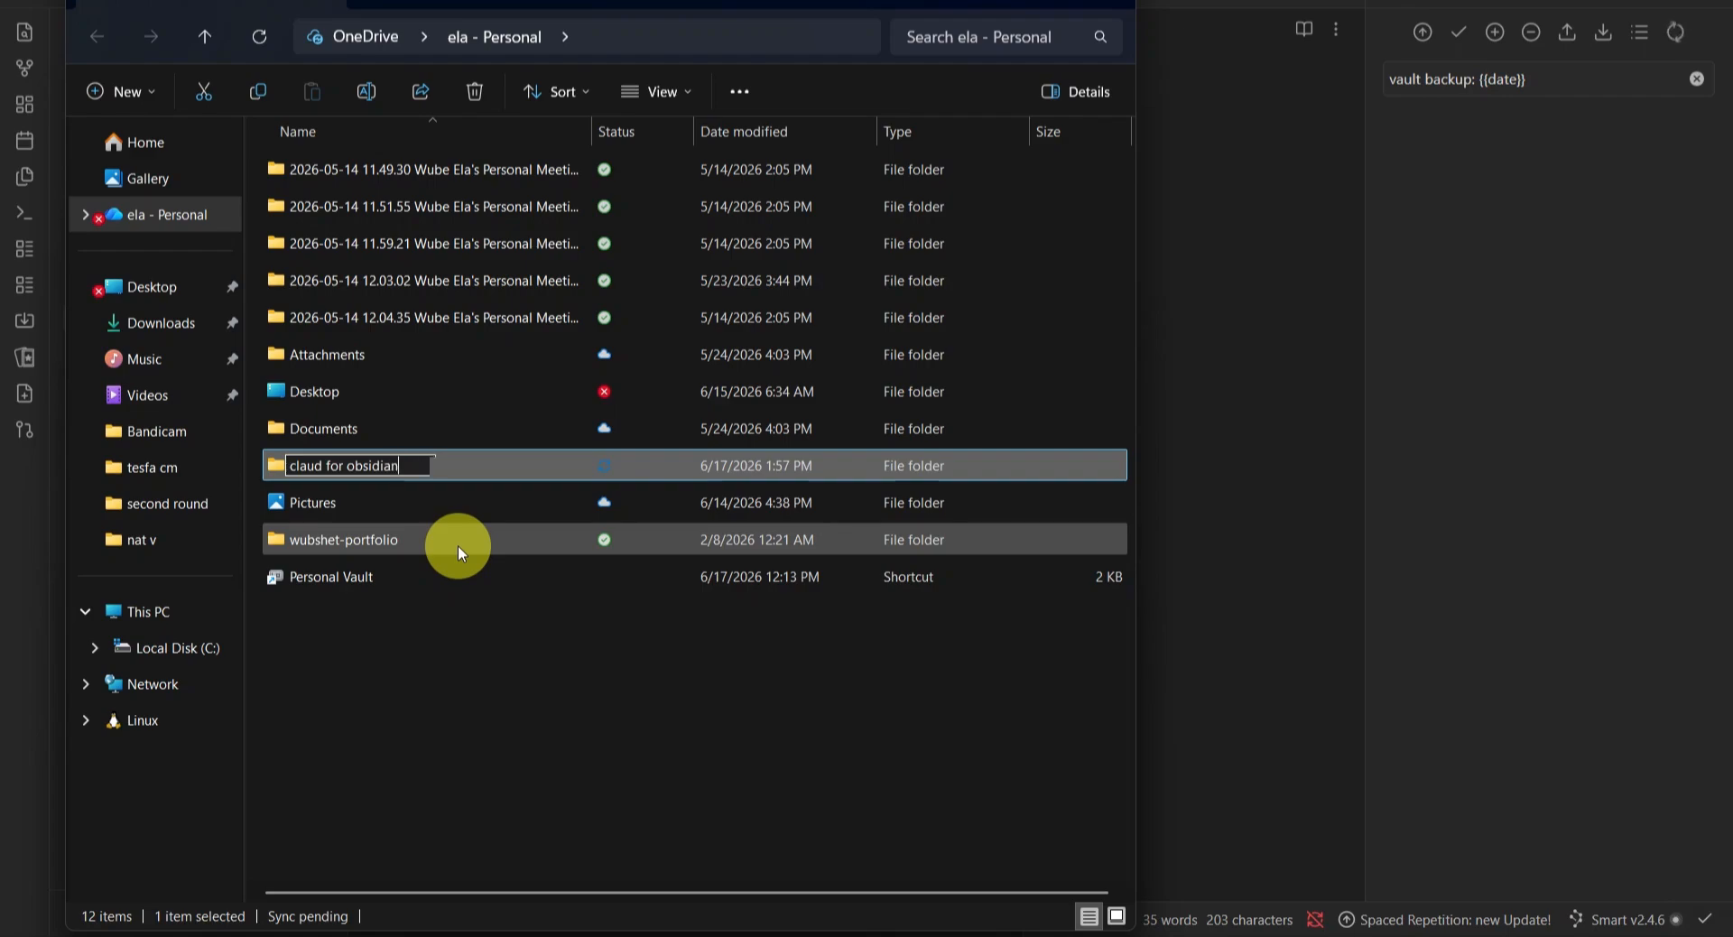
{"action": "key", "text": "Return"}
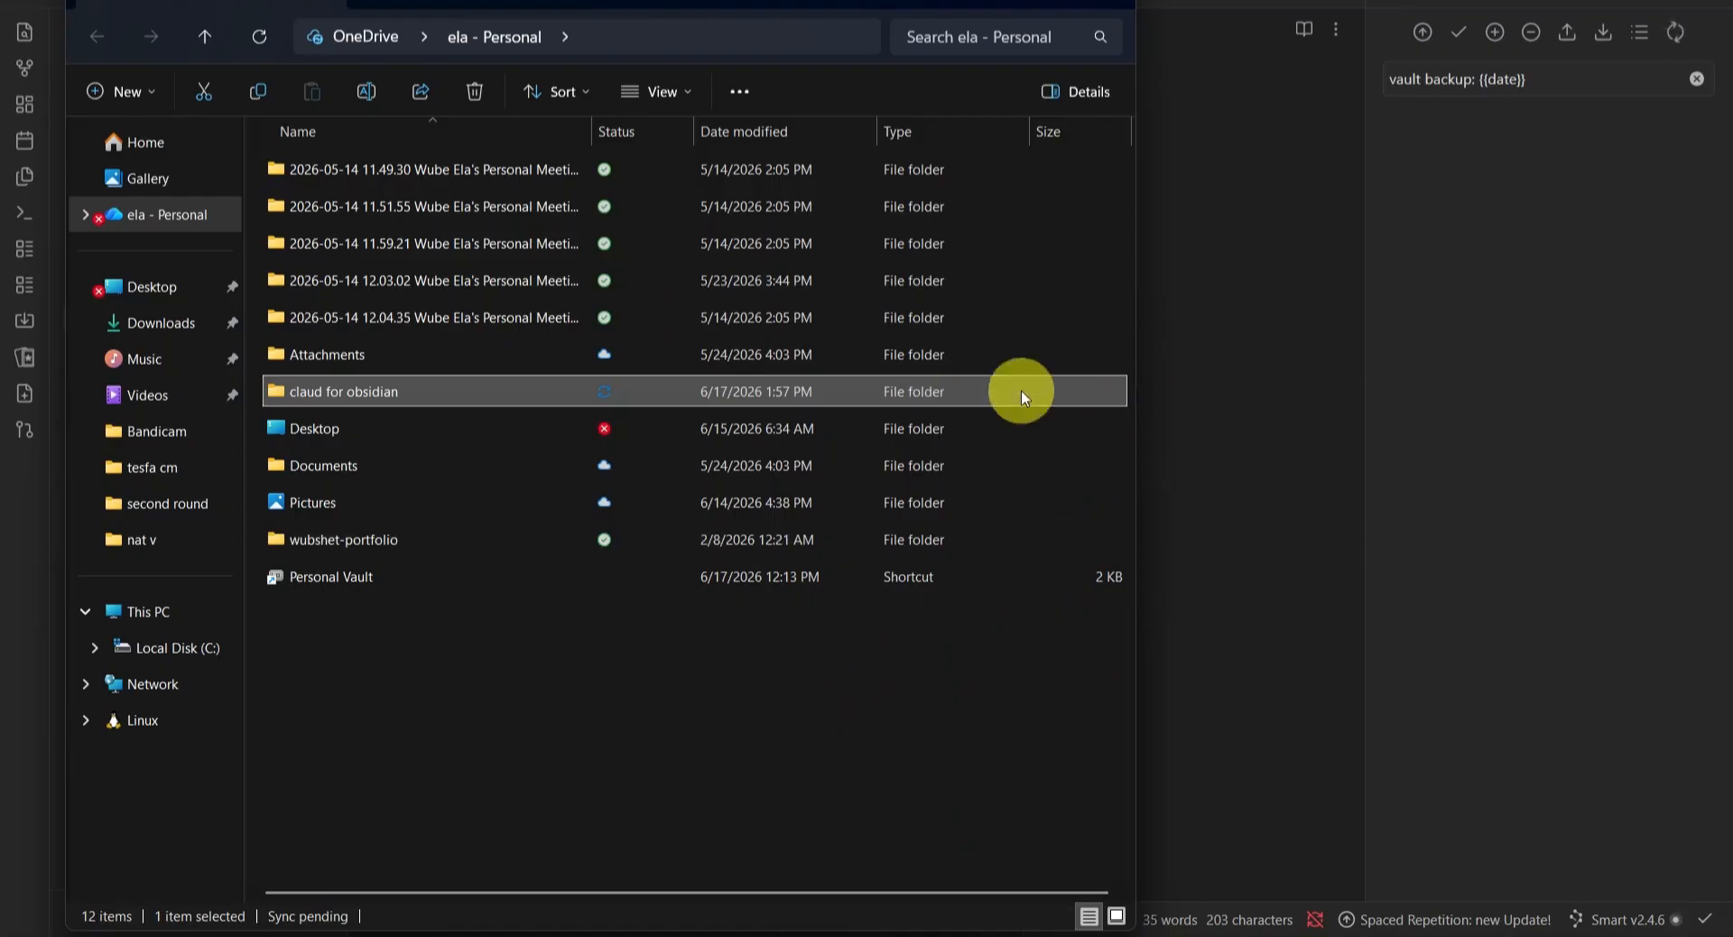
Switch back to Obsidian, go to the vault management window and start opening an existing folder as a vault
{"action": "left_click", "coordinate": [1180, 345]}
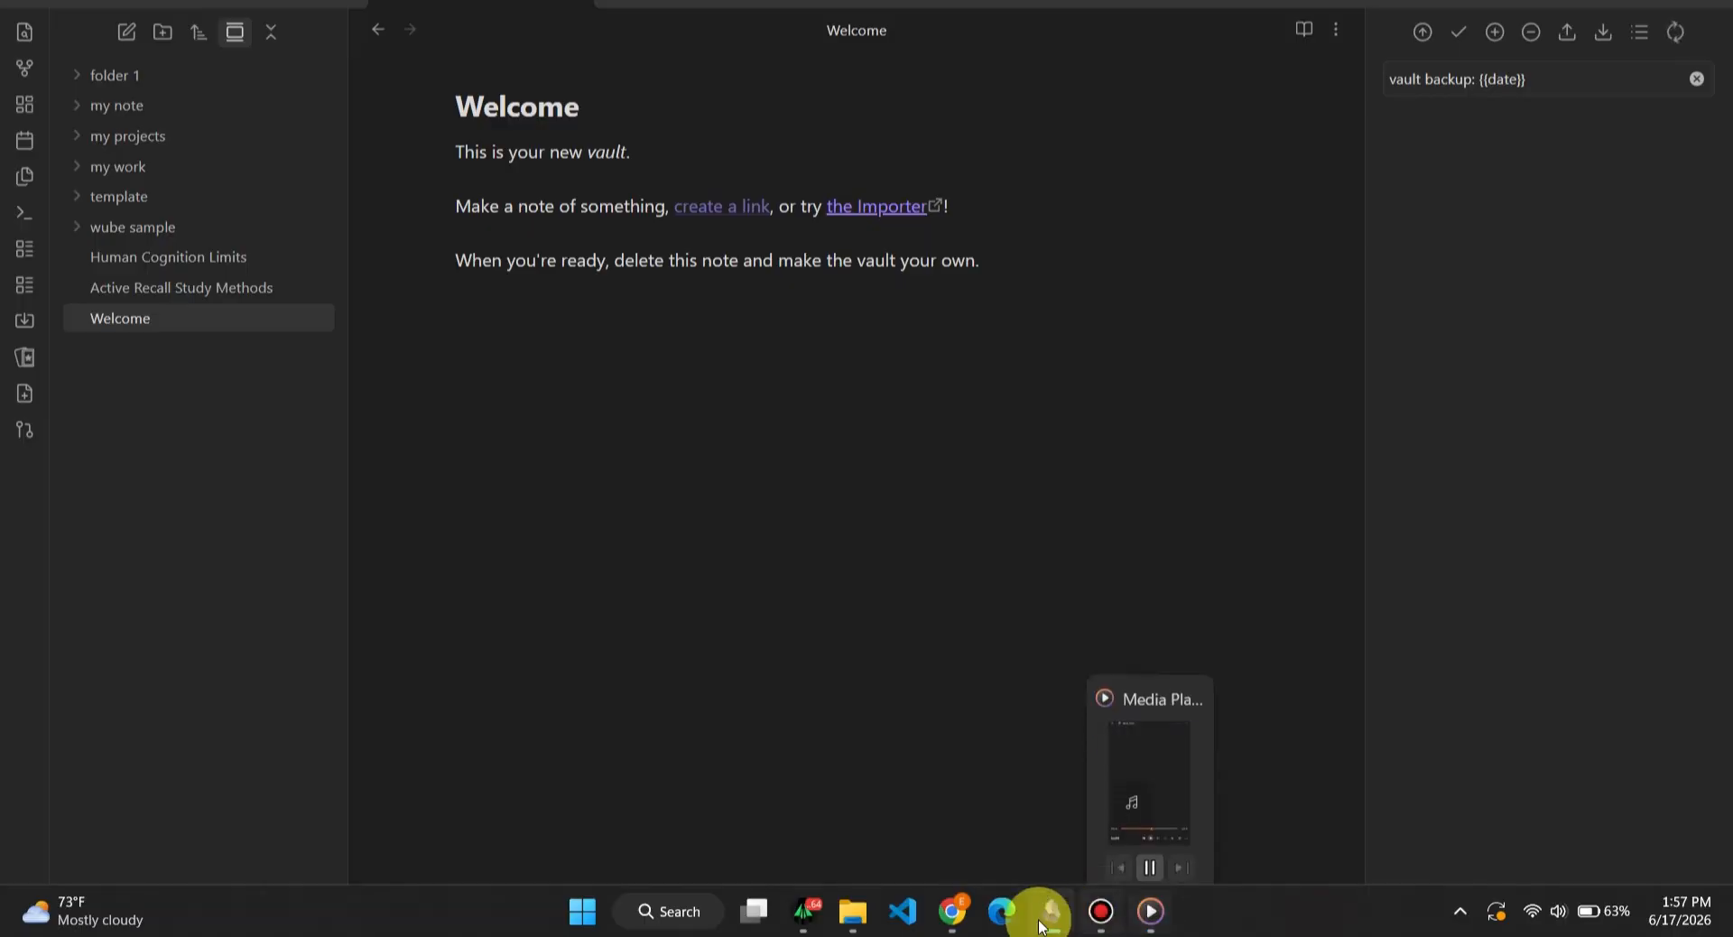
{"action": "left_click", "coordinate": [952, 913]}
{"action": "left_click", "coordinate": [1045, 919]}
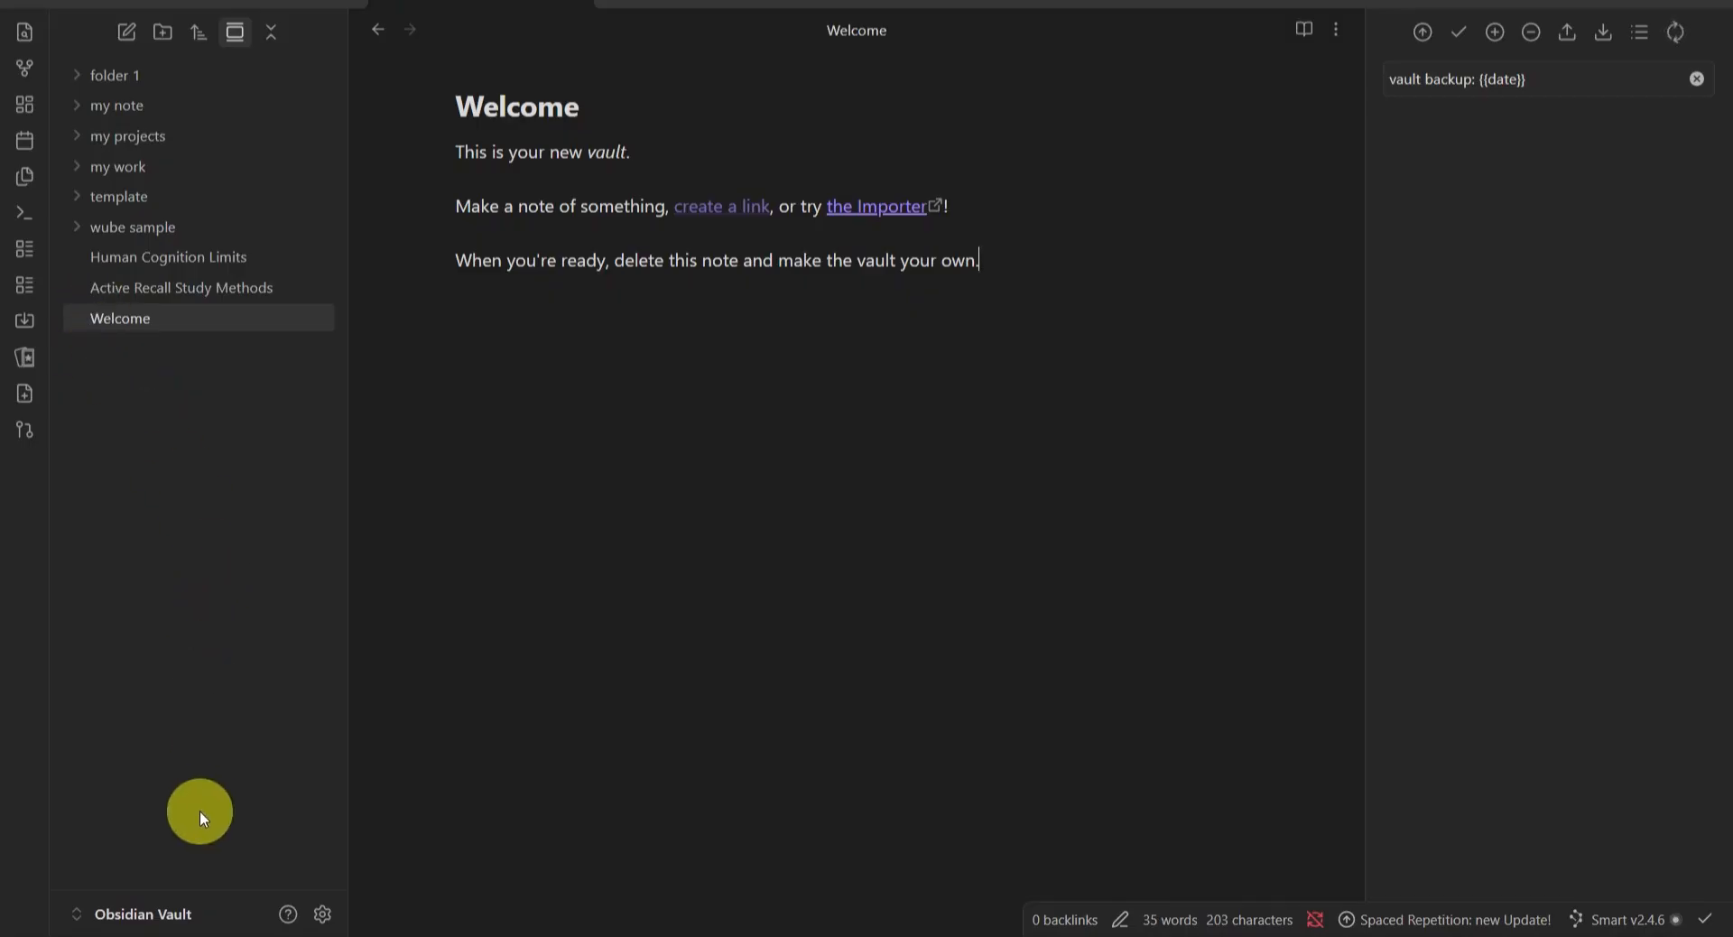
{"action": "left_click", "coordinate": [145, 916]}
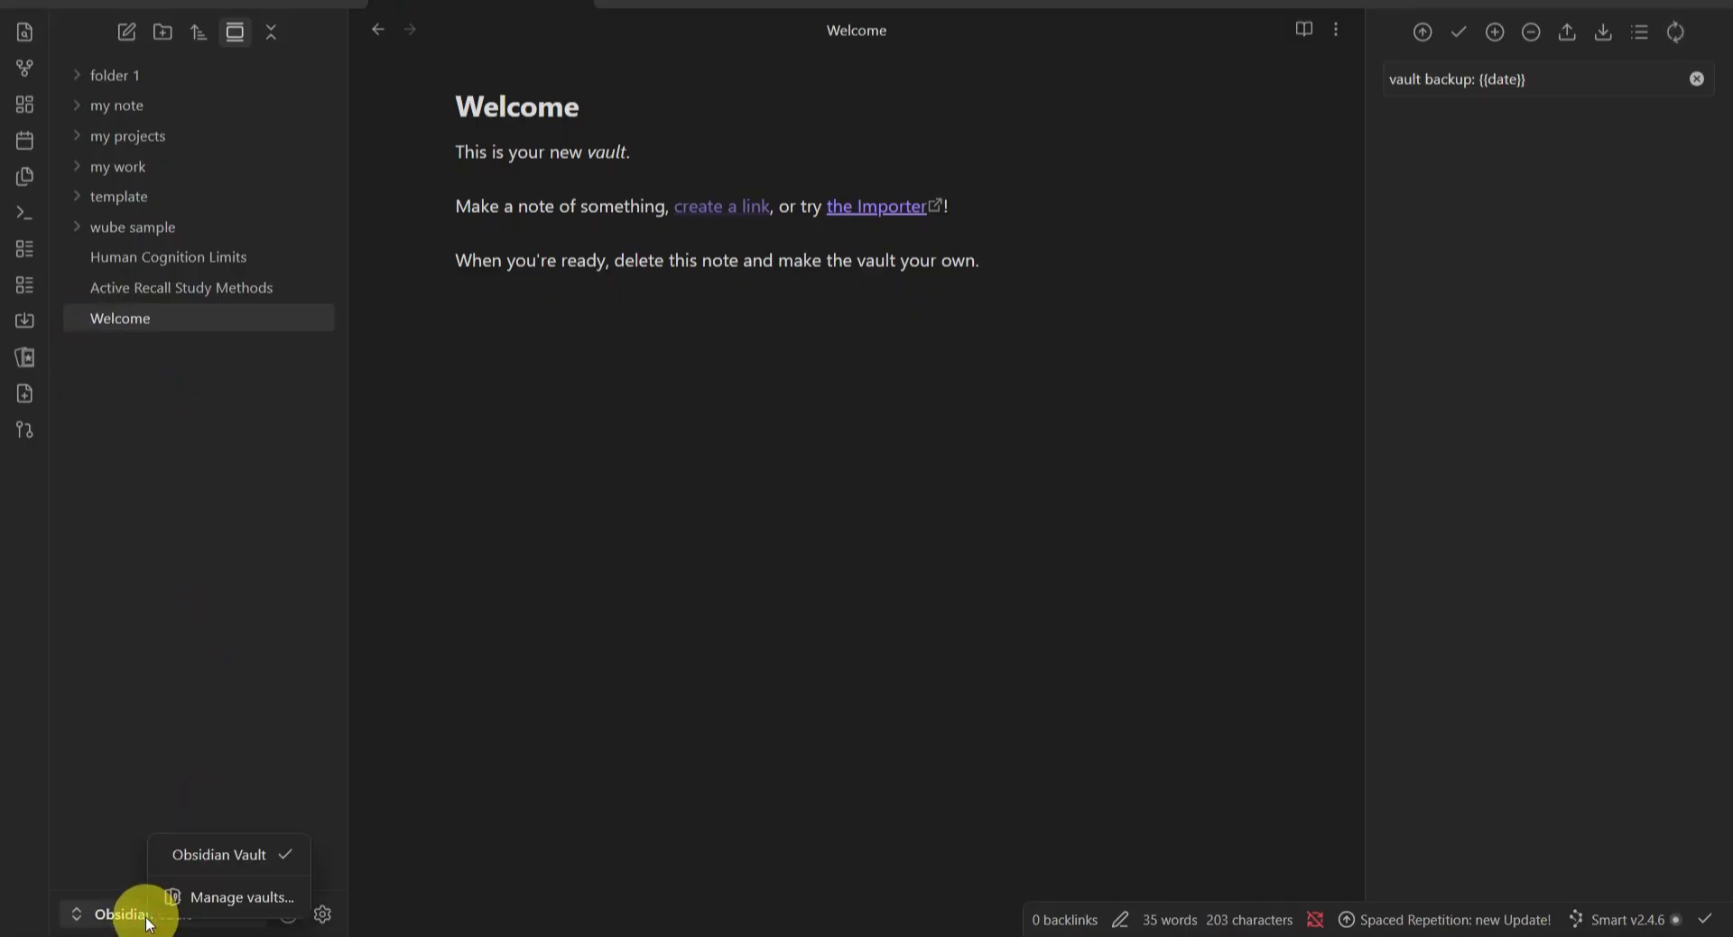
{"action": "left_click", "coordinate": [207, 899]}
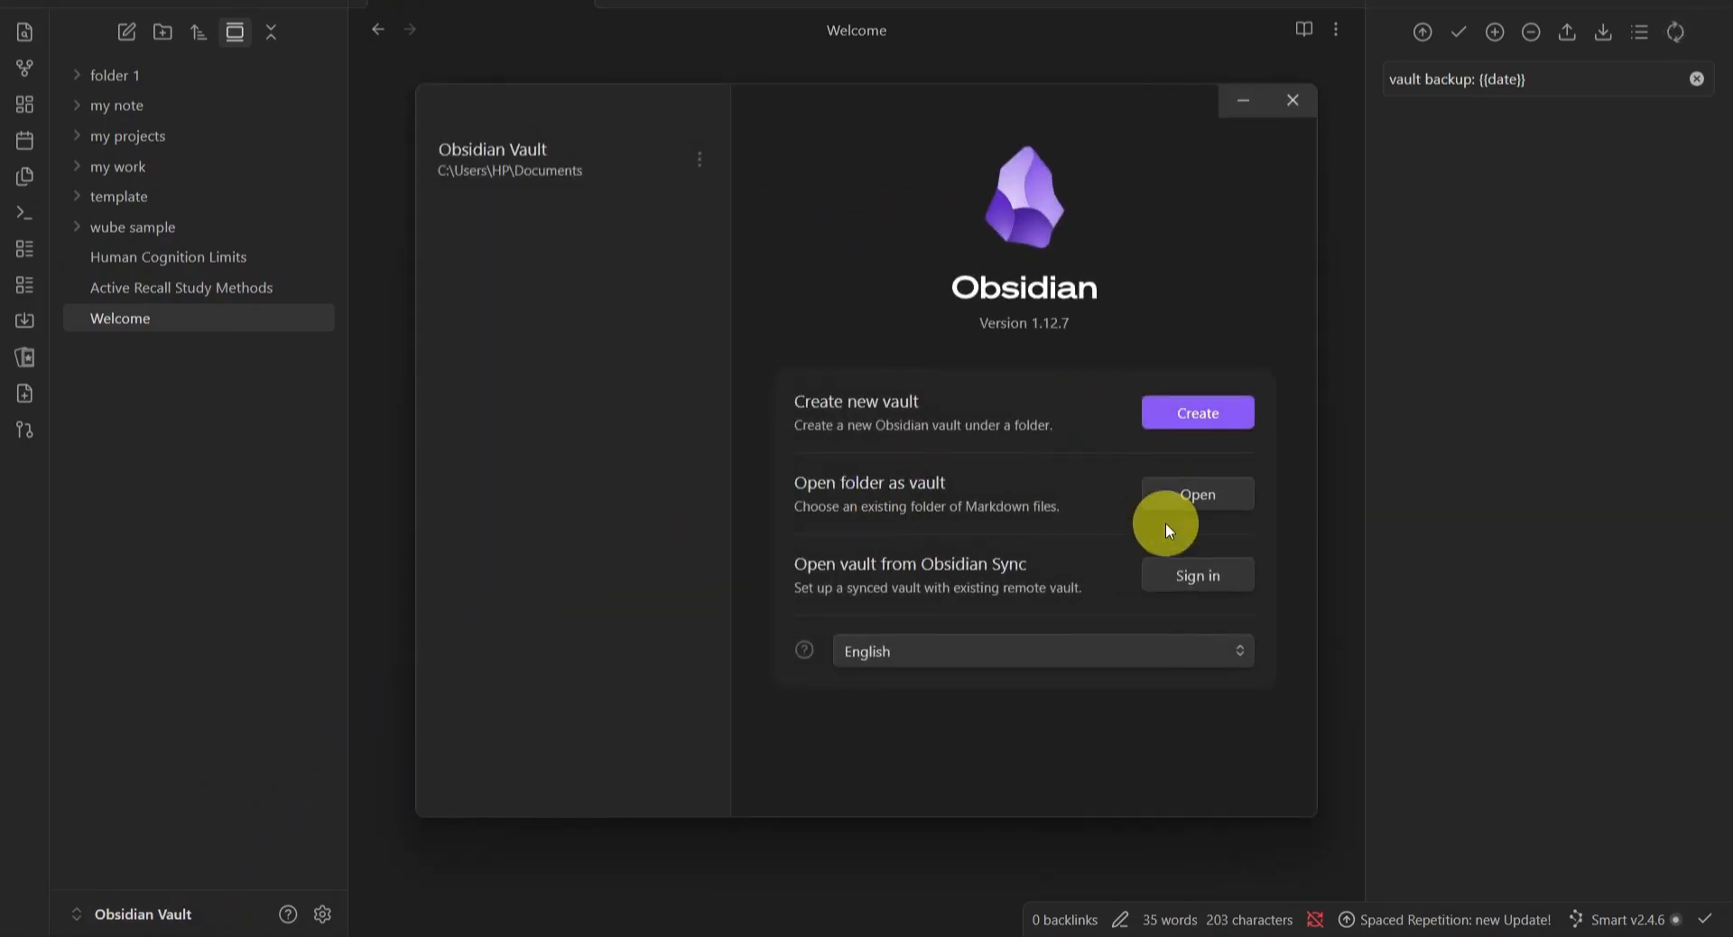
{"action": "left_click", "coordinate": [1179, 494]}
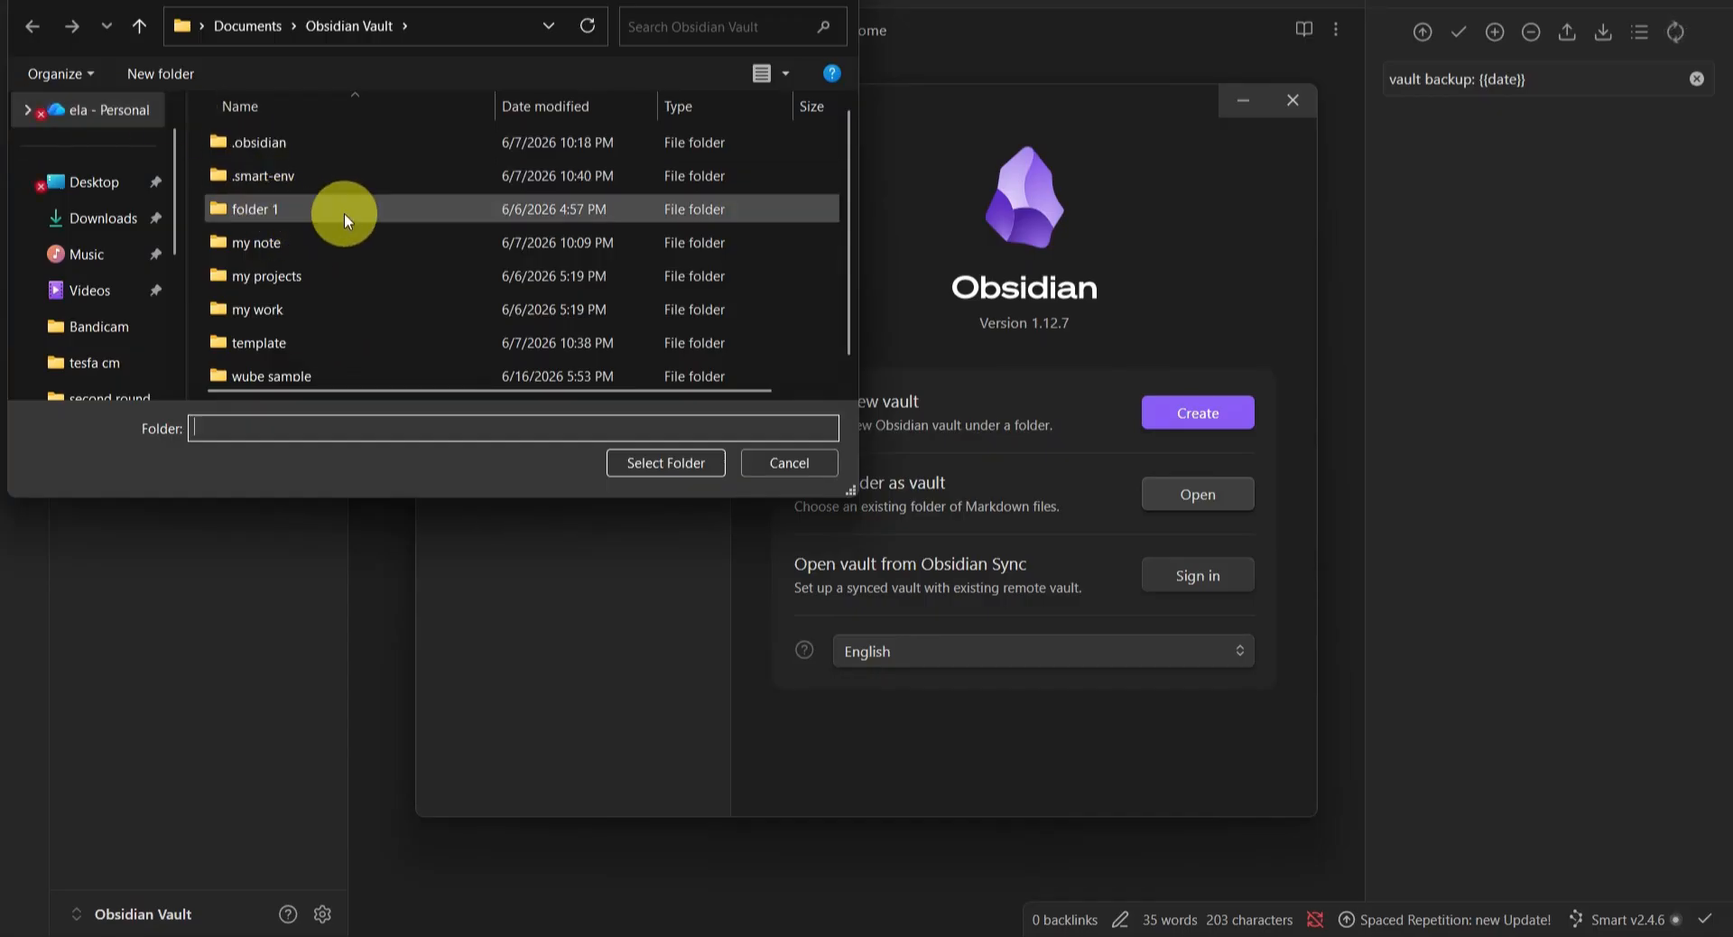
Check where the "claud for obsidian" folder is stored in File Explorer, and return to Obsidian's folder selection dialog
{"action": "scroll", "coordinate": [344, 213], "scroll_direction": "down", "scroll_amount": 1}
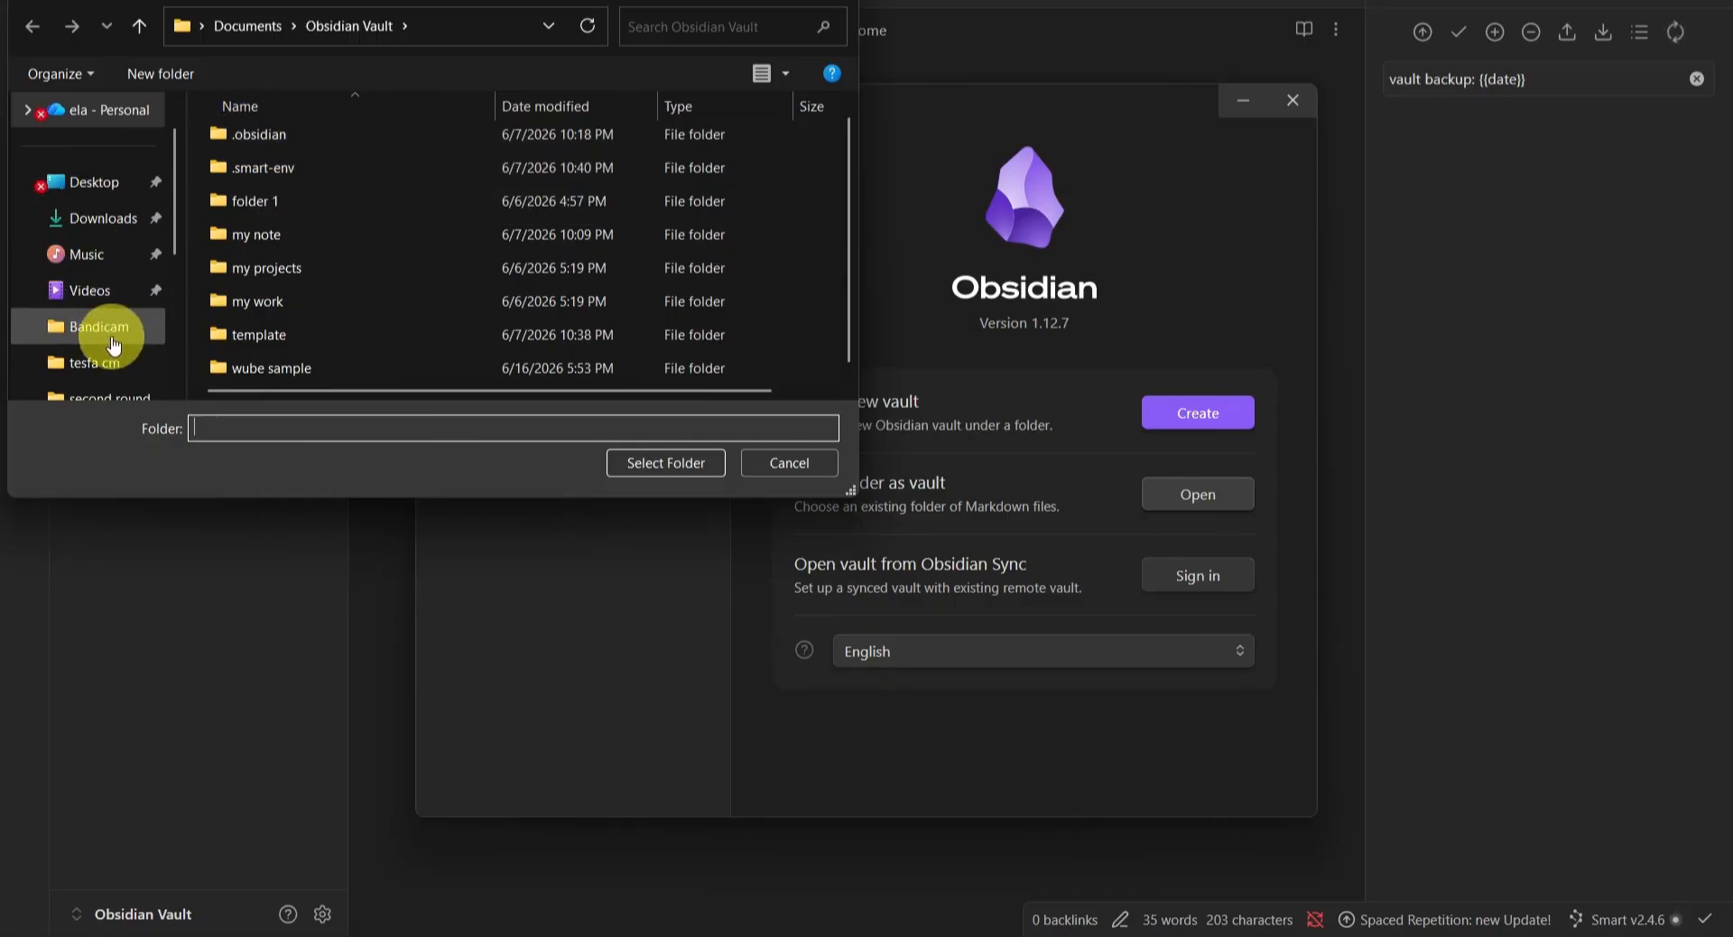
{"action": "scroll", "coordinate": [85, 266], "scroll_direction": "down", "scroll_amount": 2}
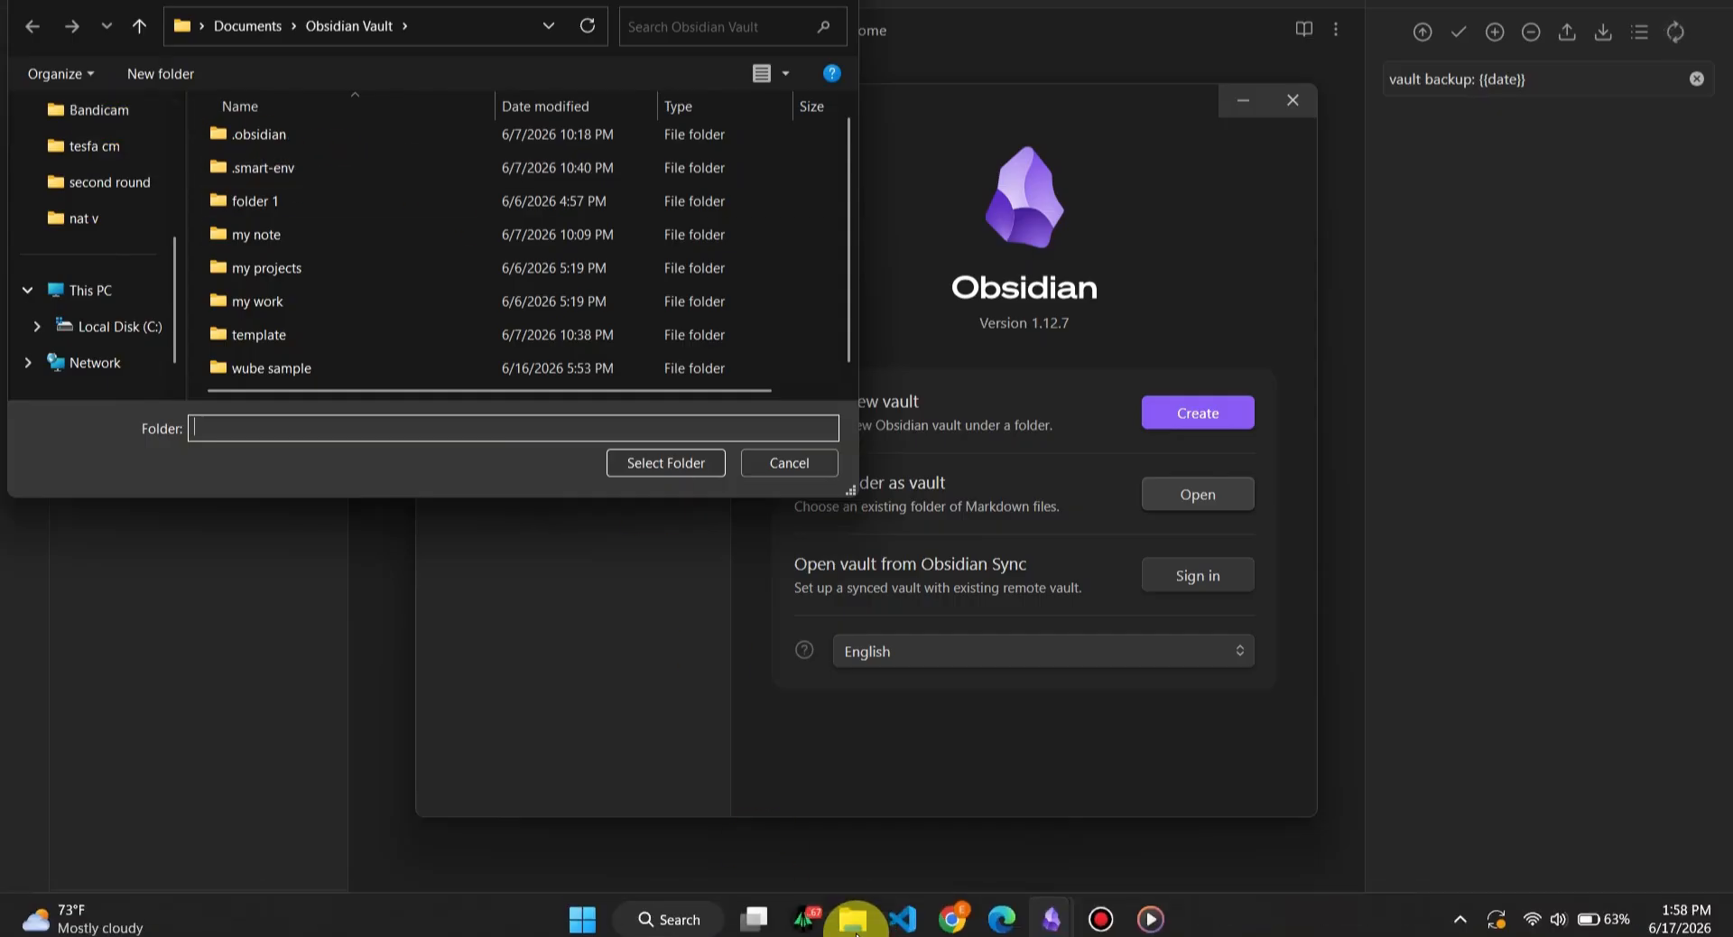
{"action": "left_click", "coordinate": [854, 929]}
{"action": "left_click", "coordinate": [888, 809]}
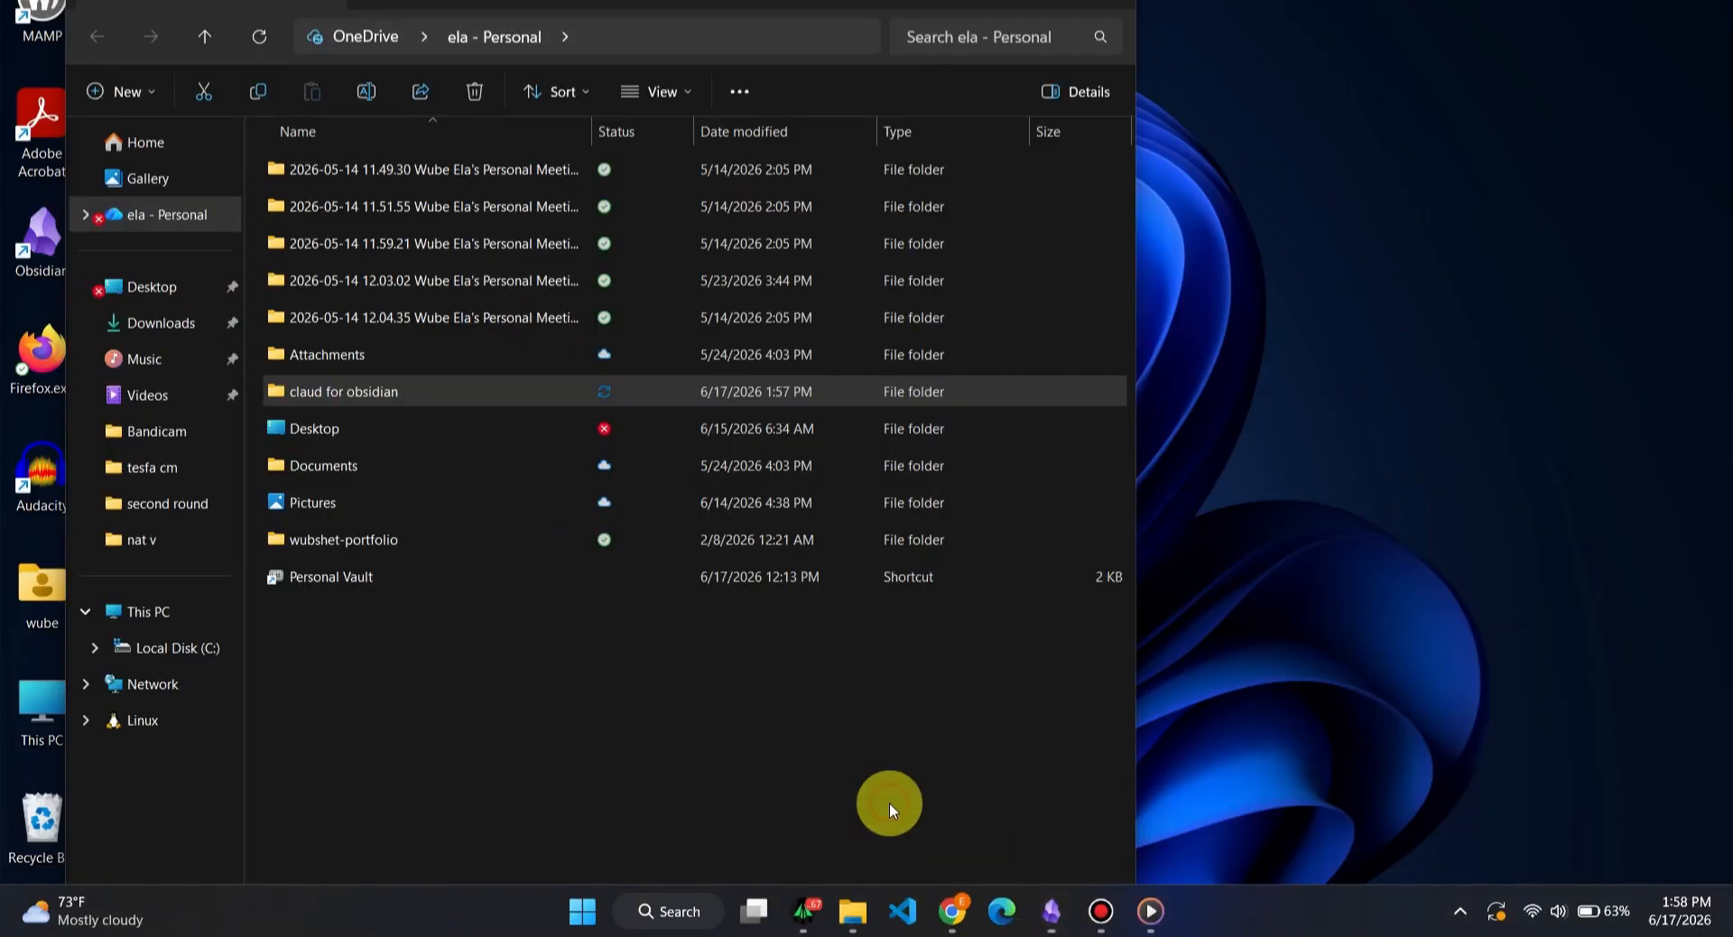
{"action": "mouse_move", "coordinate": [718, 934]}
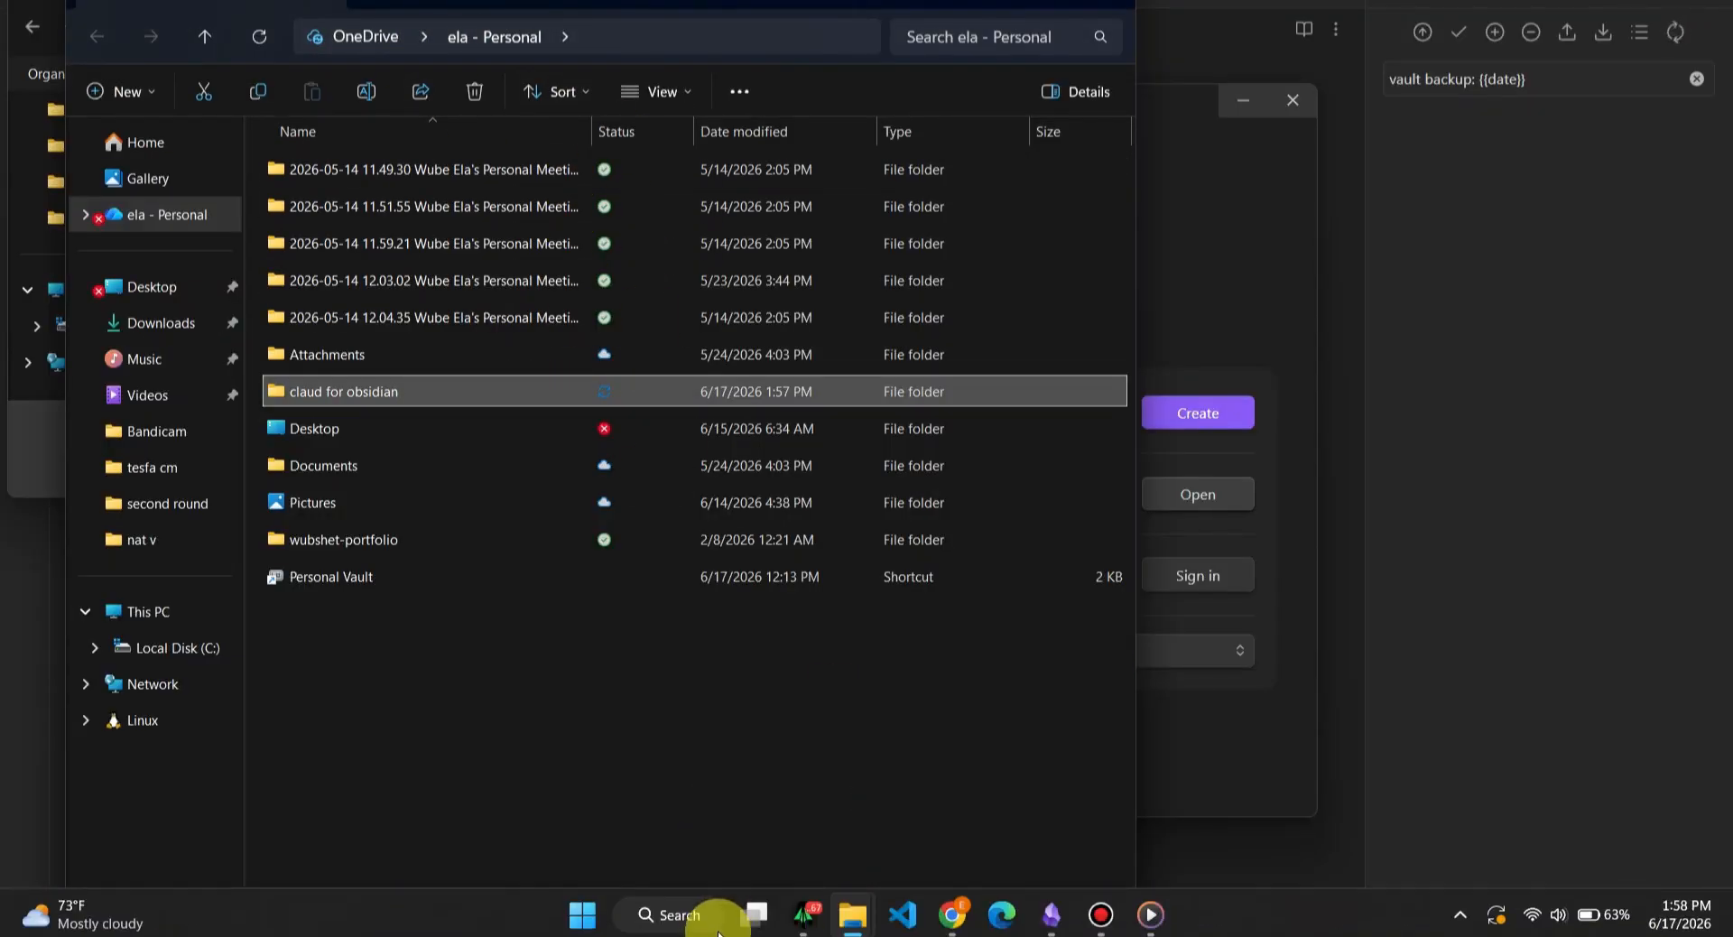
{"action": "left_click", "coordinate": [1051, 916]}
{"action": "mouse_move", "coordinate": [1009, 801]}
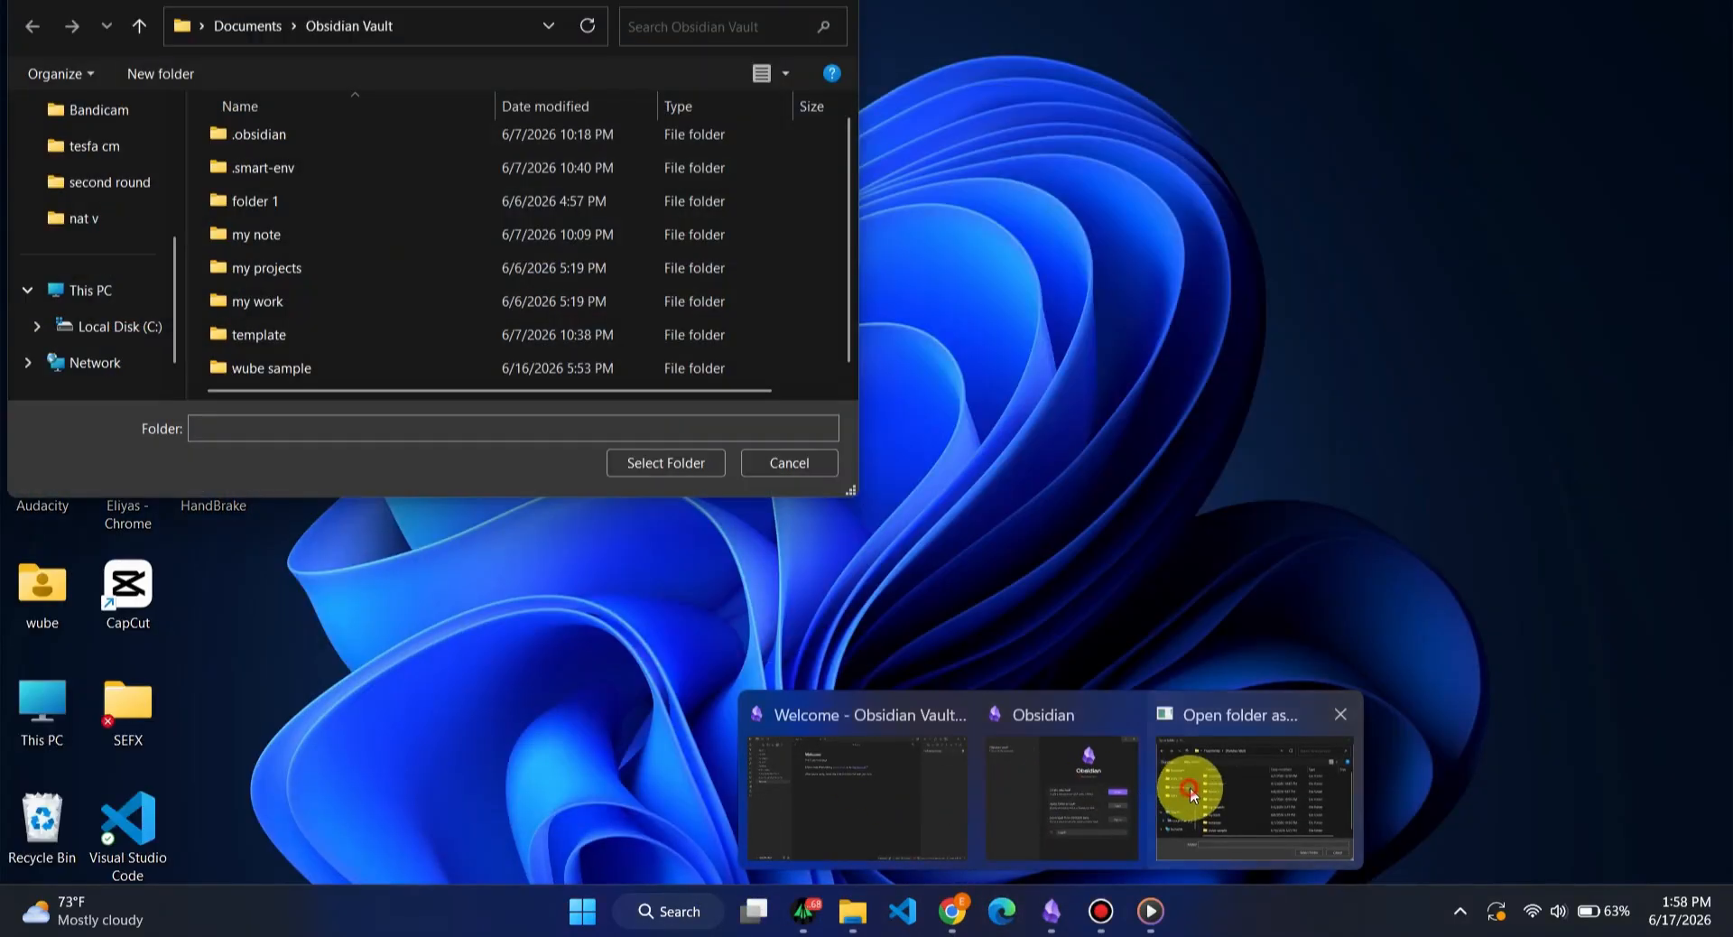
{"action": "left_click", "coordinate": [1186, 790]}
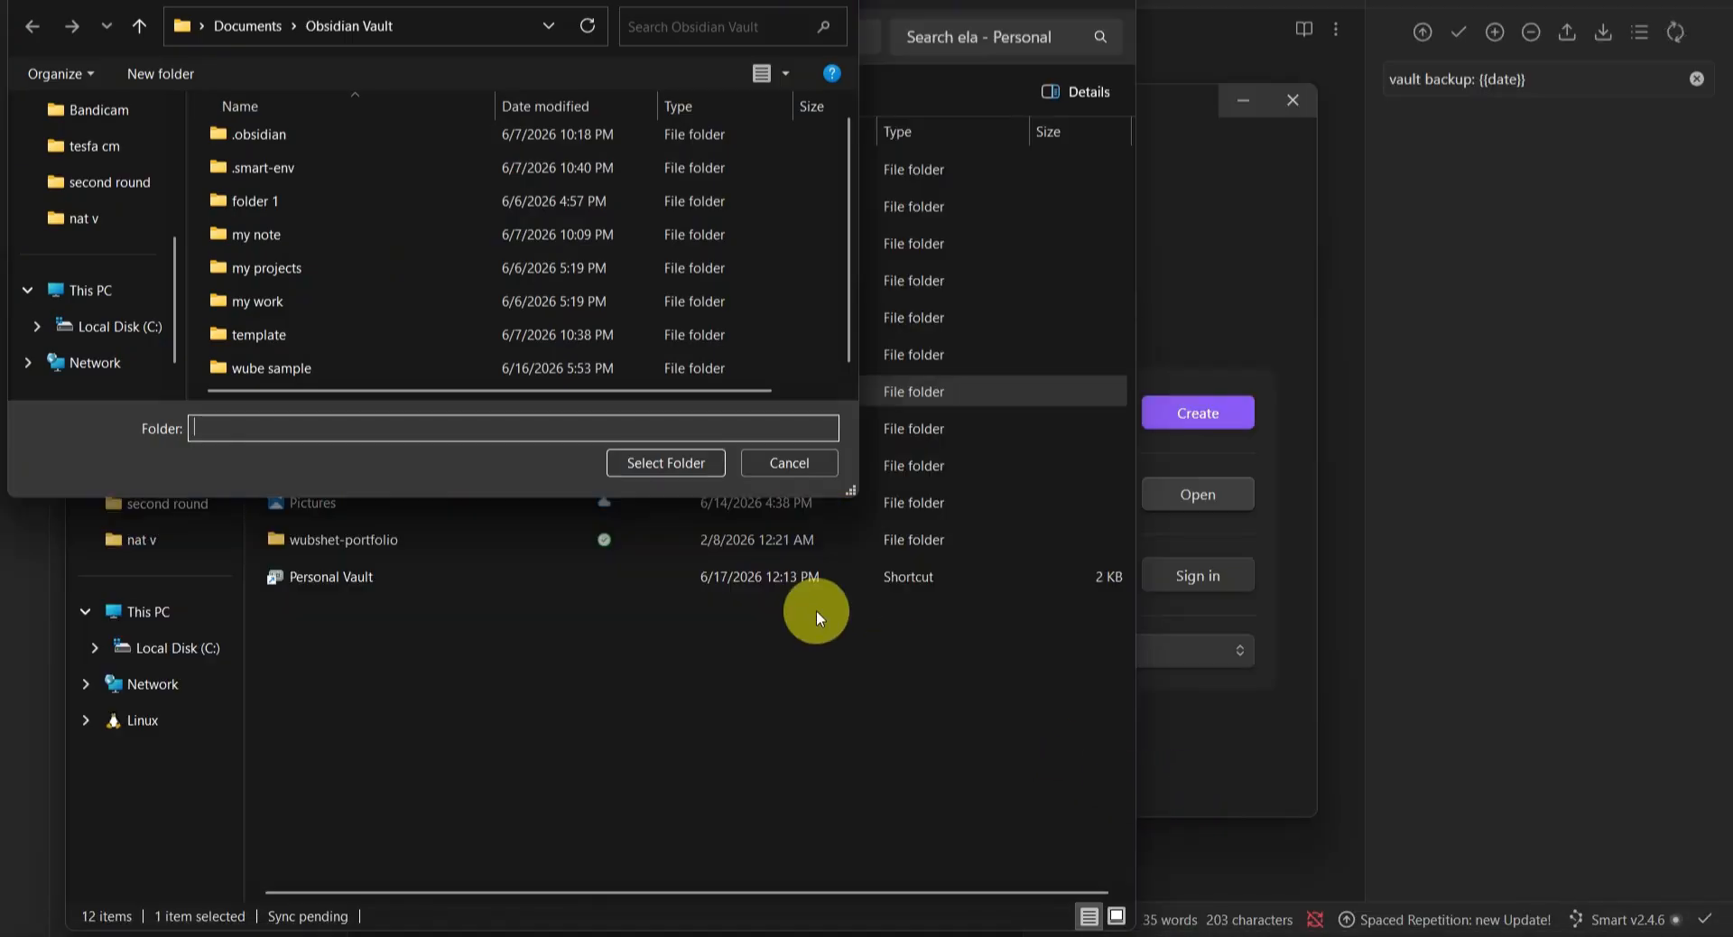
{"action": "left_click", "coordinate": [1196, 808]}
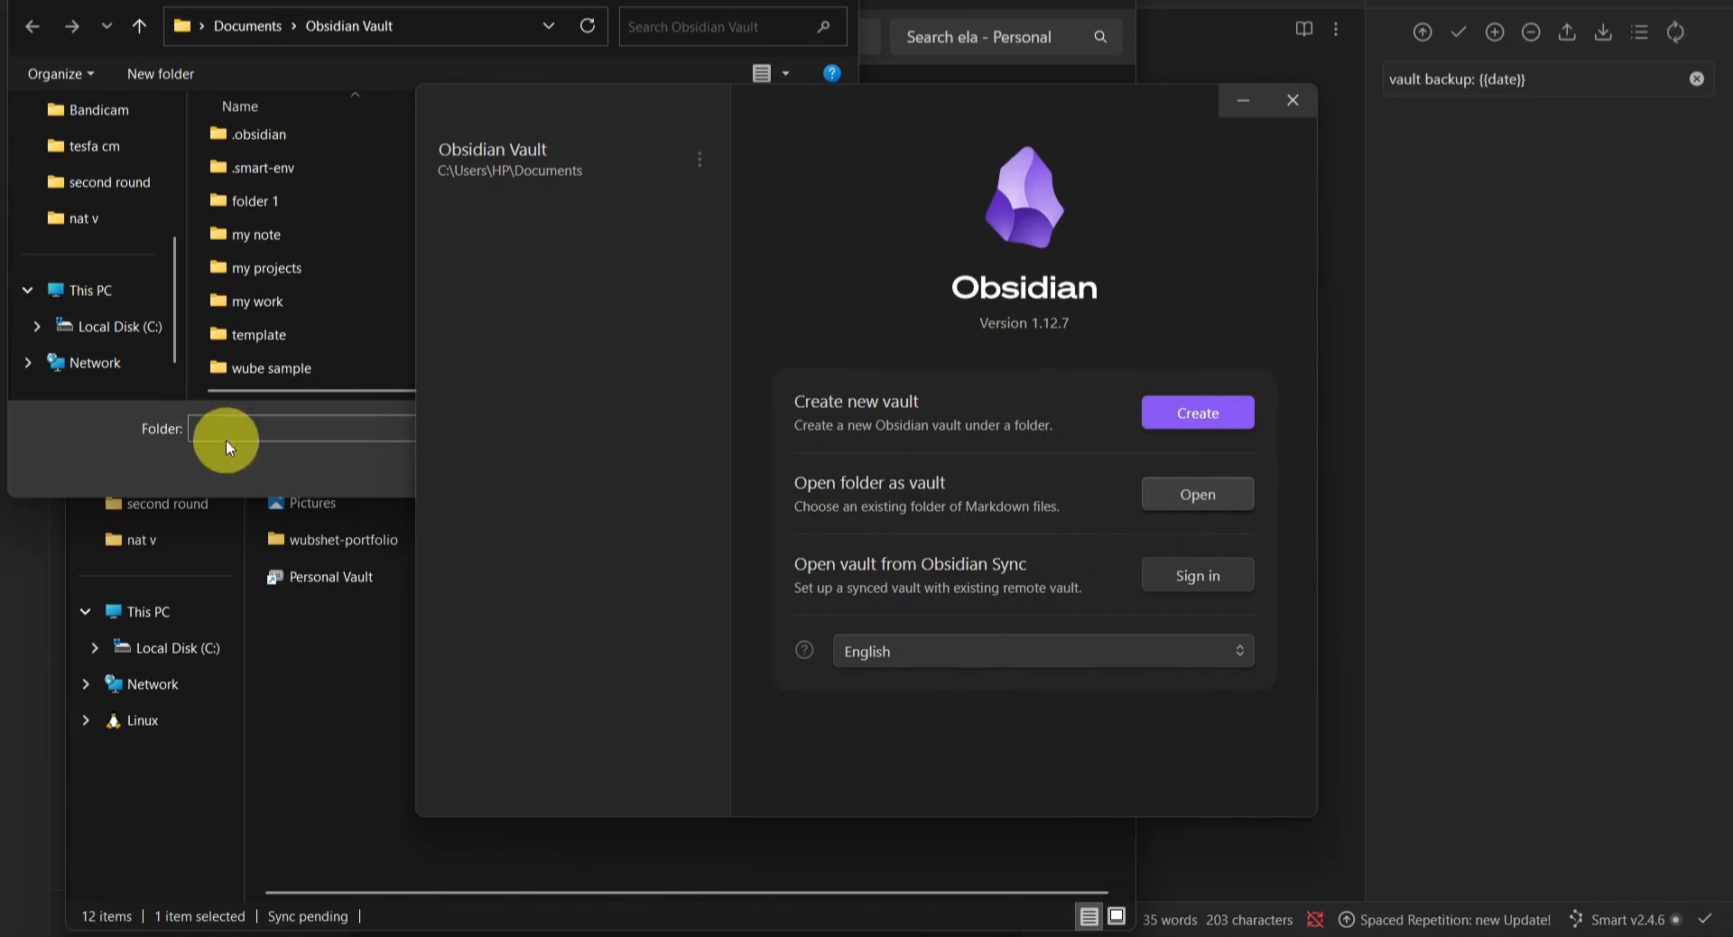
{"action": "left_click", "coordinate": [251, 472]}
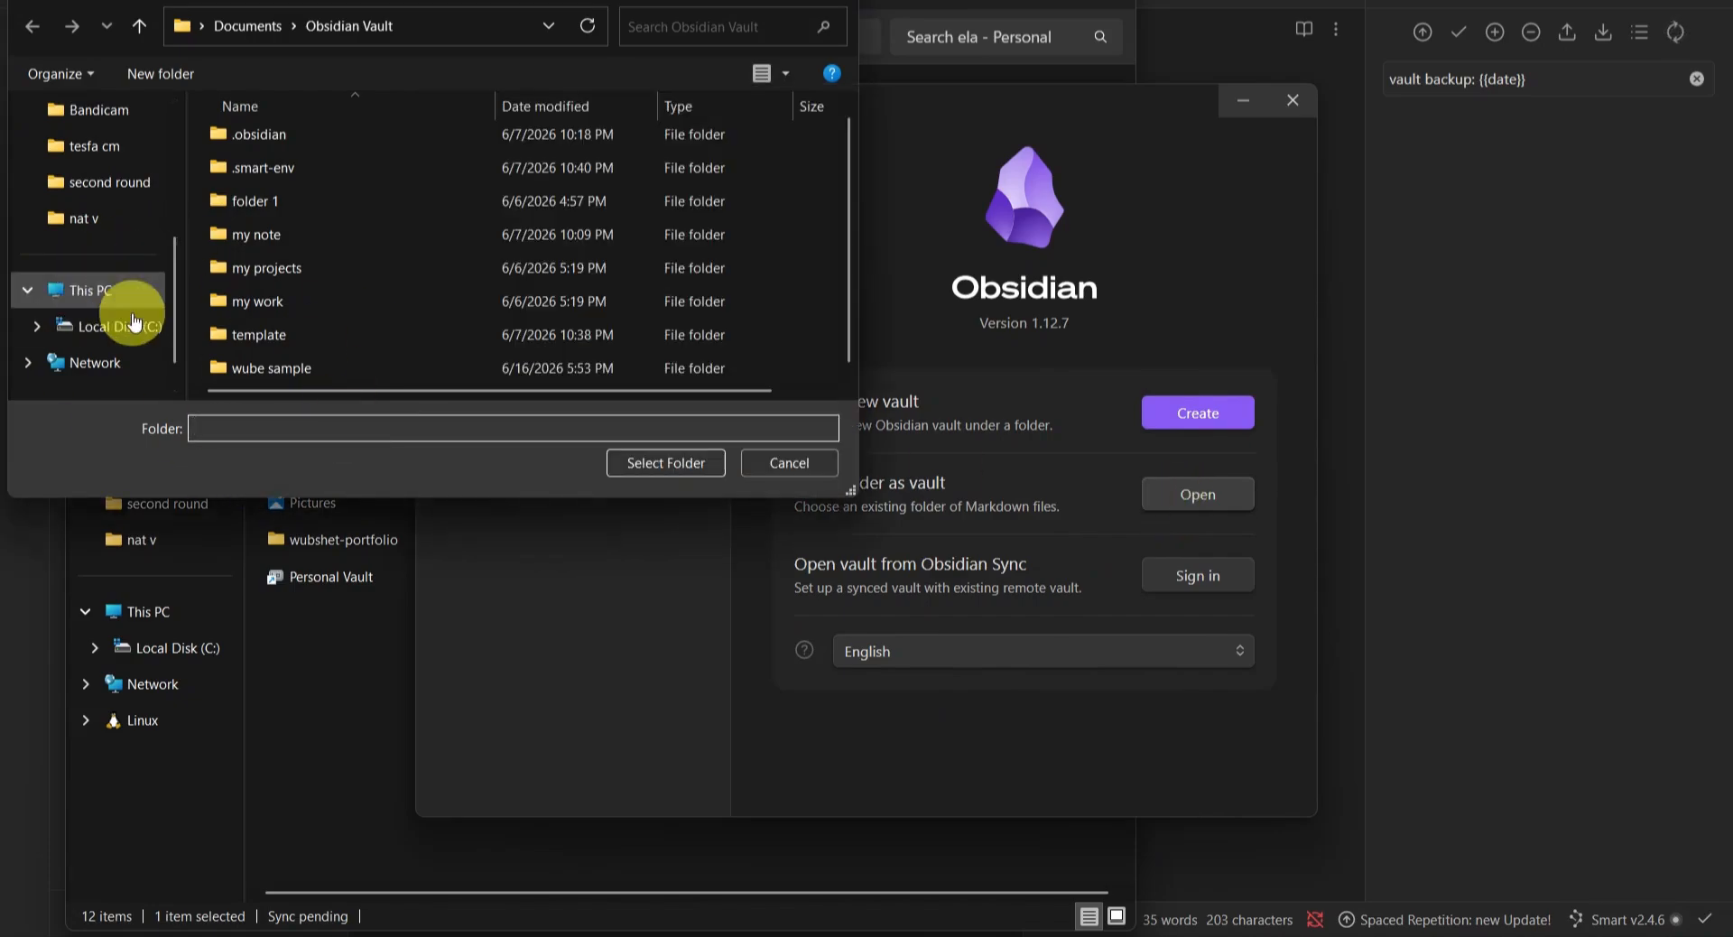
Open the "claud for obsidian" folder from the personal OneDrive directory as an Obsidian vault
{"action": "scroll", "coordinate": [135, 316], "scroll_direction": "up", "scroll_amount": 3}
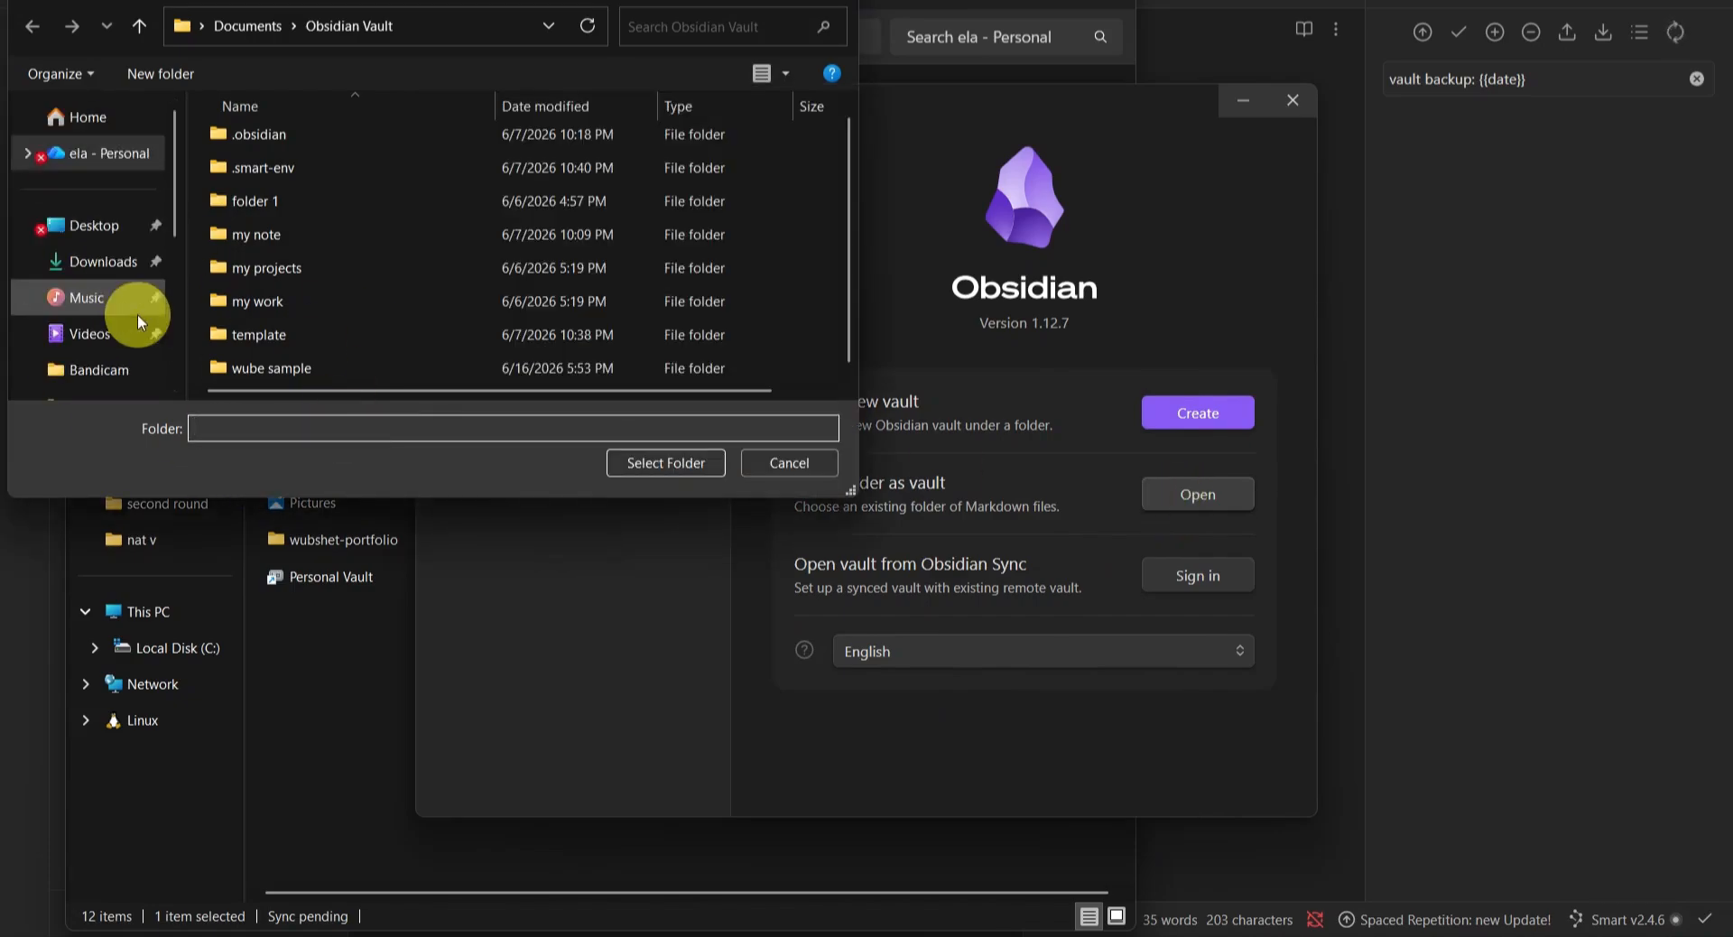
{"action": "left_click", "coordinate": [95, 153]}
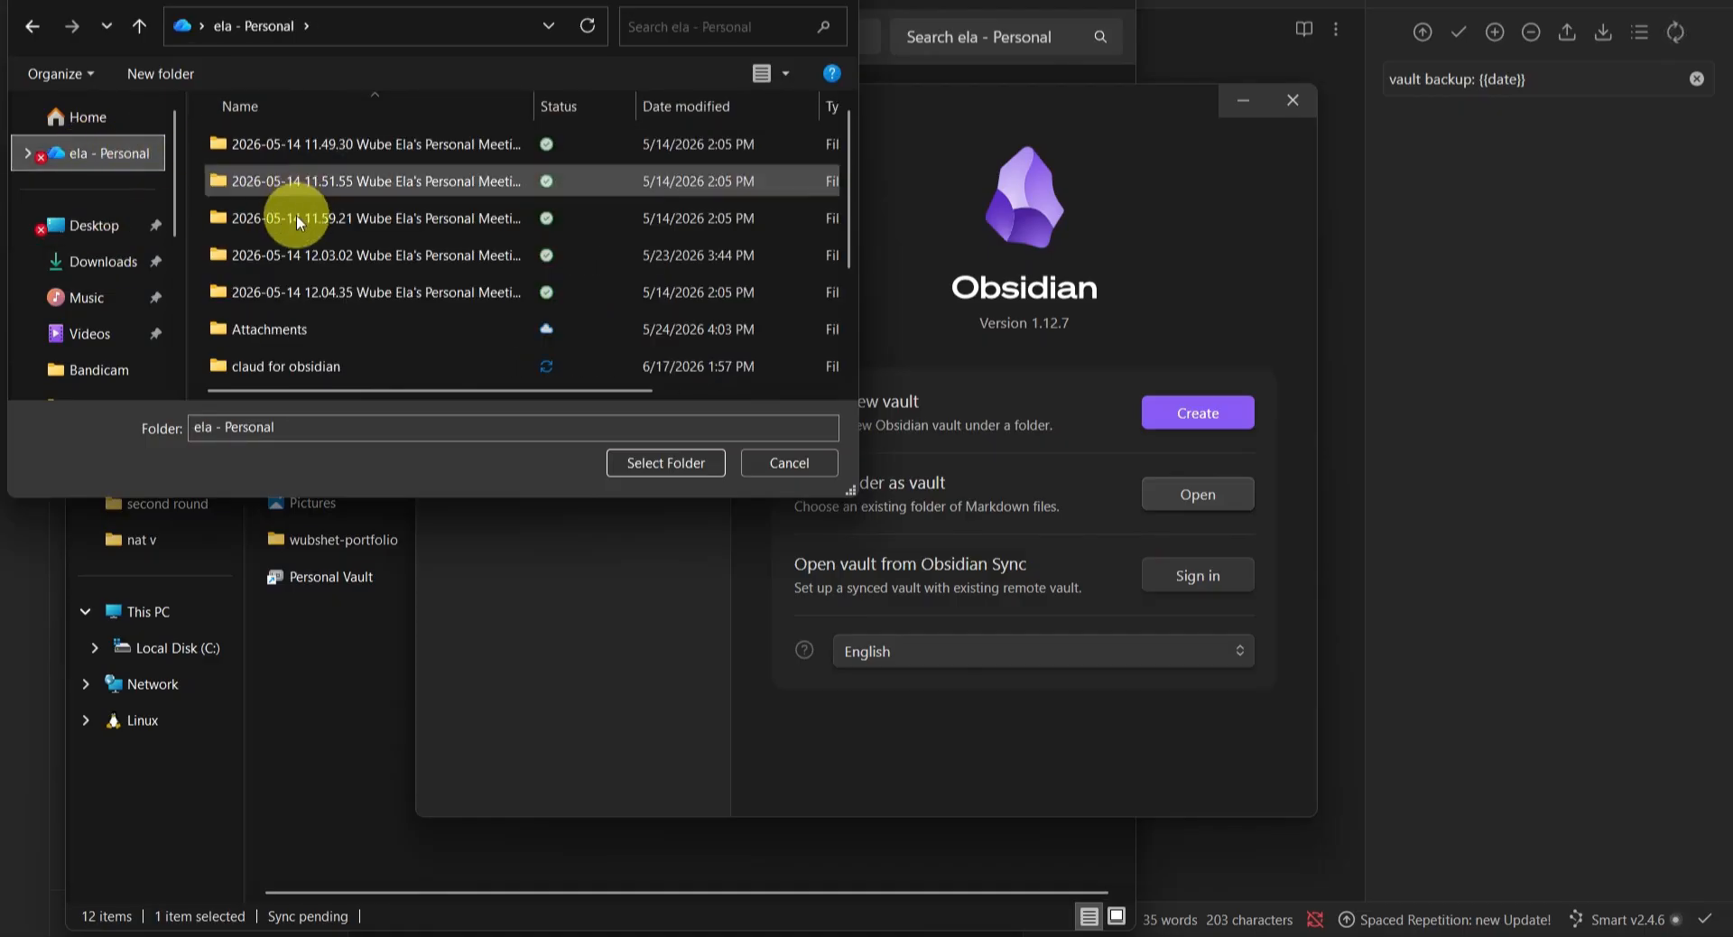
{"action": "scroll", "coordinate": [297, 221], "scroll_direction": "down", "scroll_amount": 2}
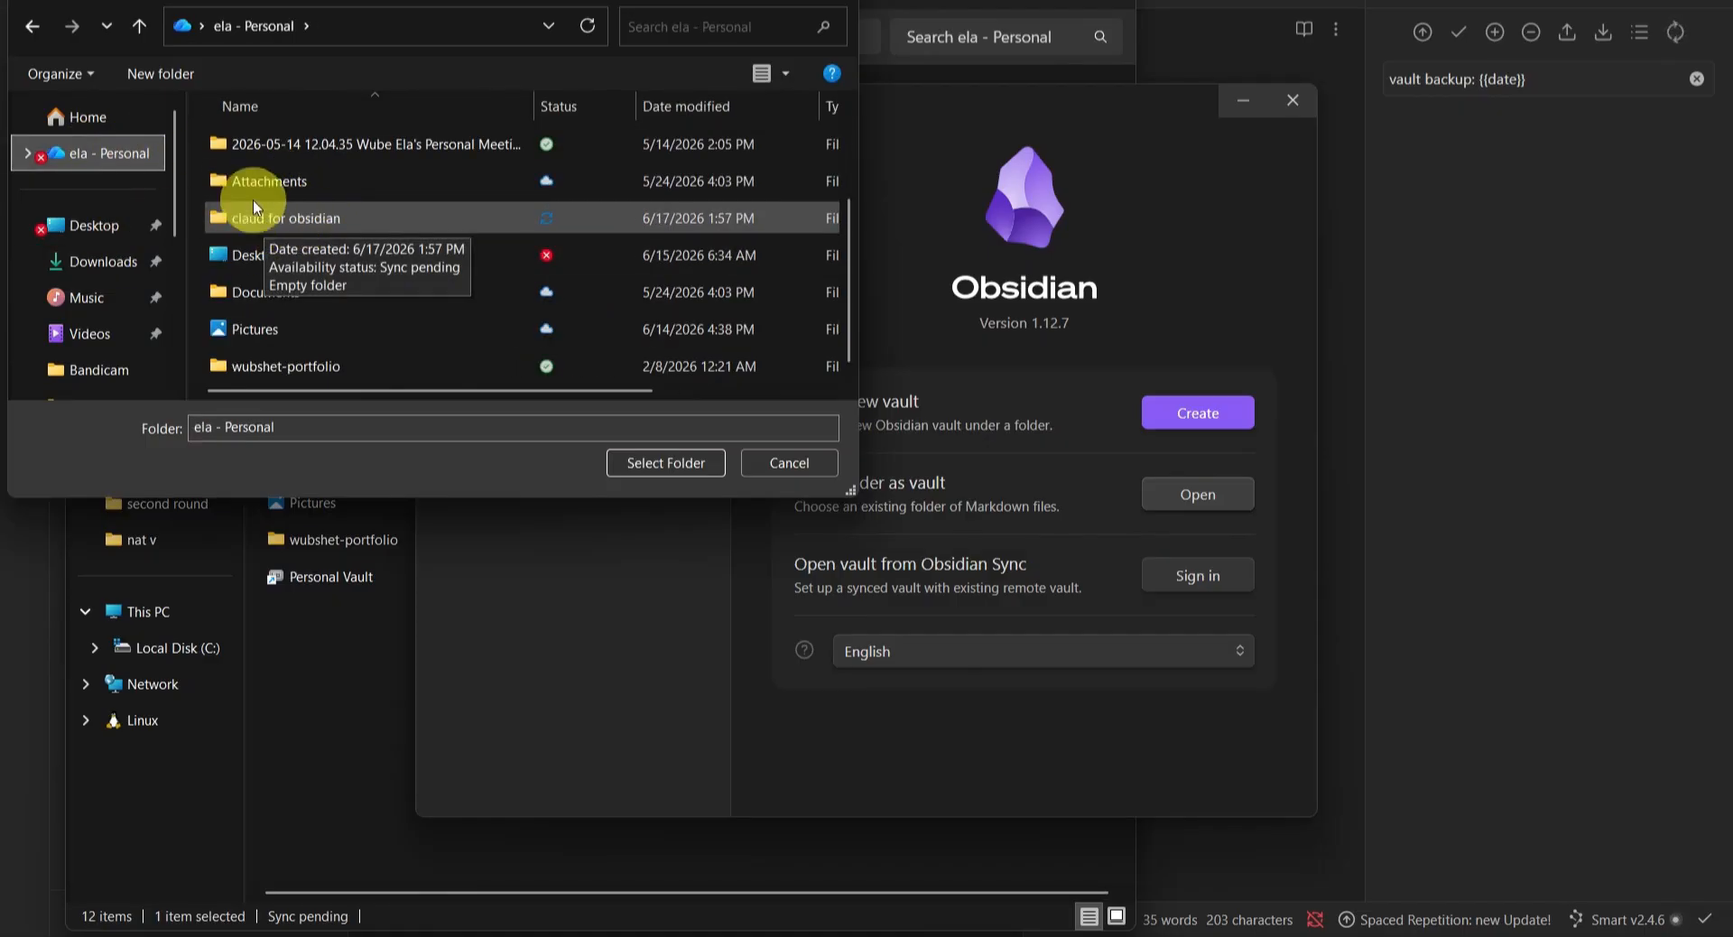
{"action": "double_click", "coordinate": [328, 219]}
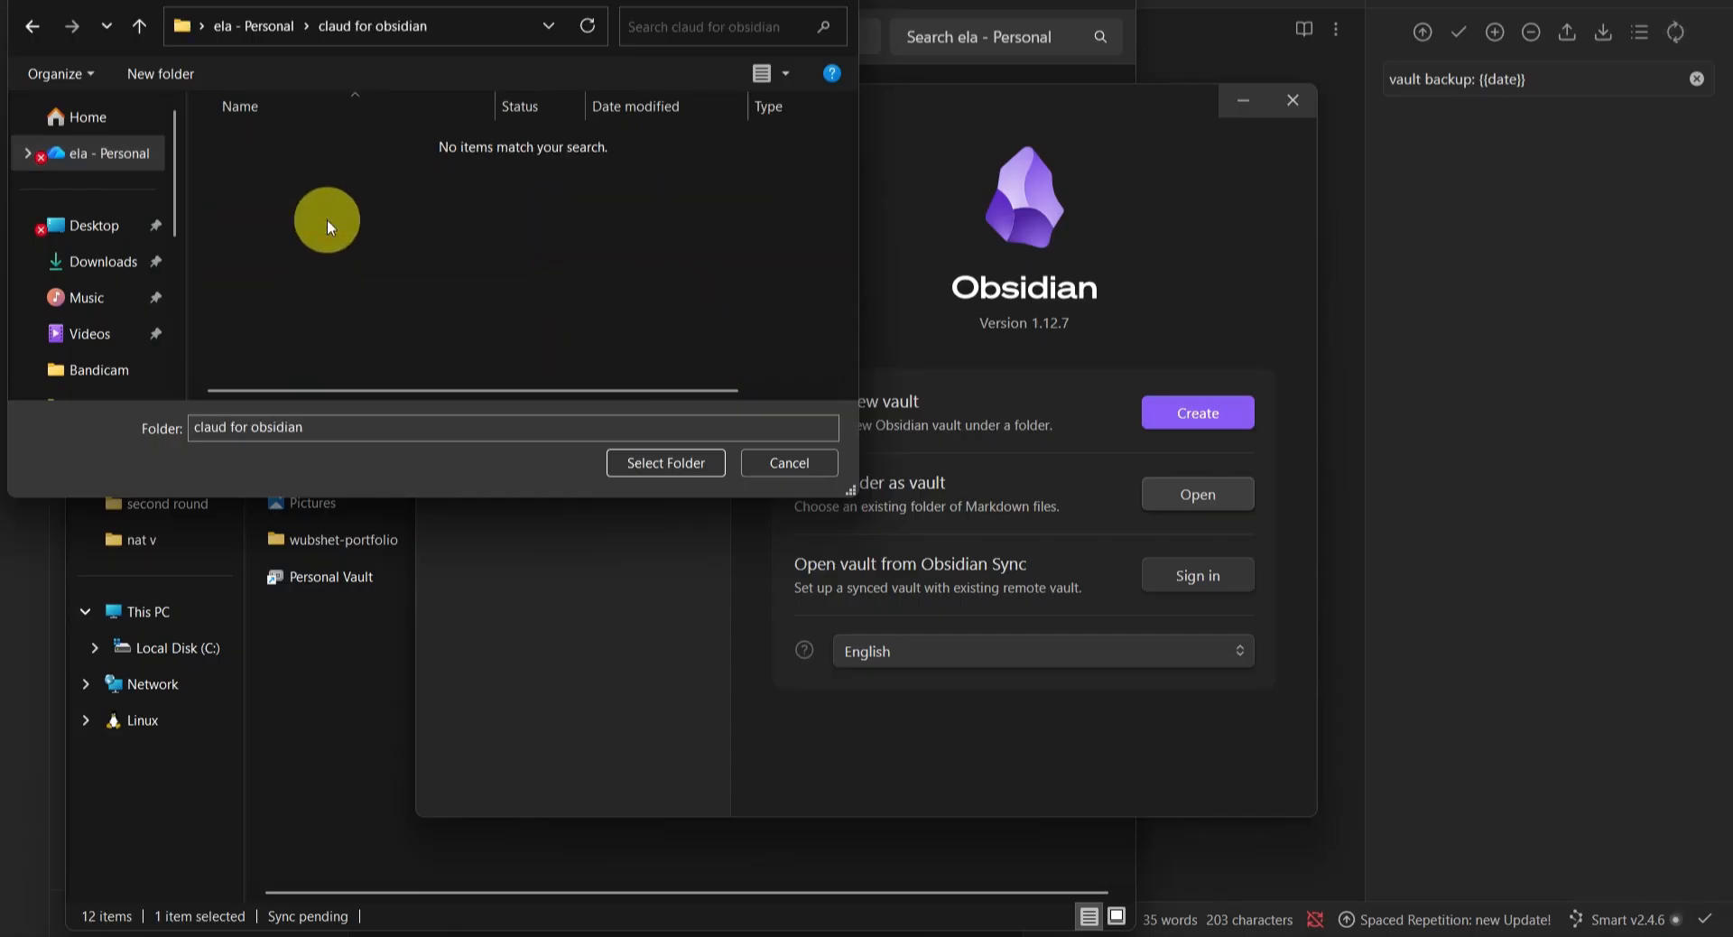
{"action": "left_click", "coordinate": [666, 463]}
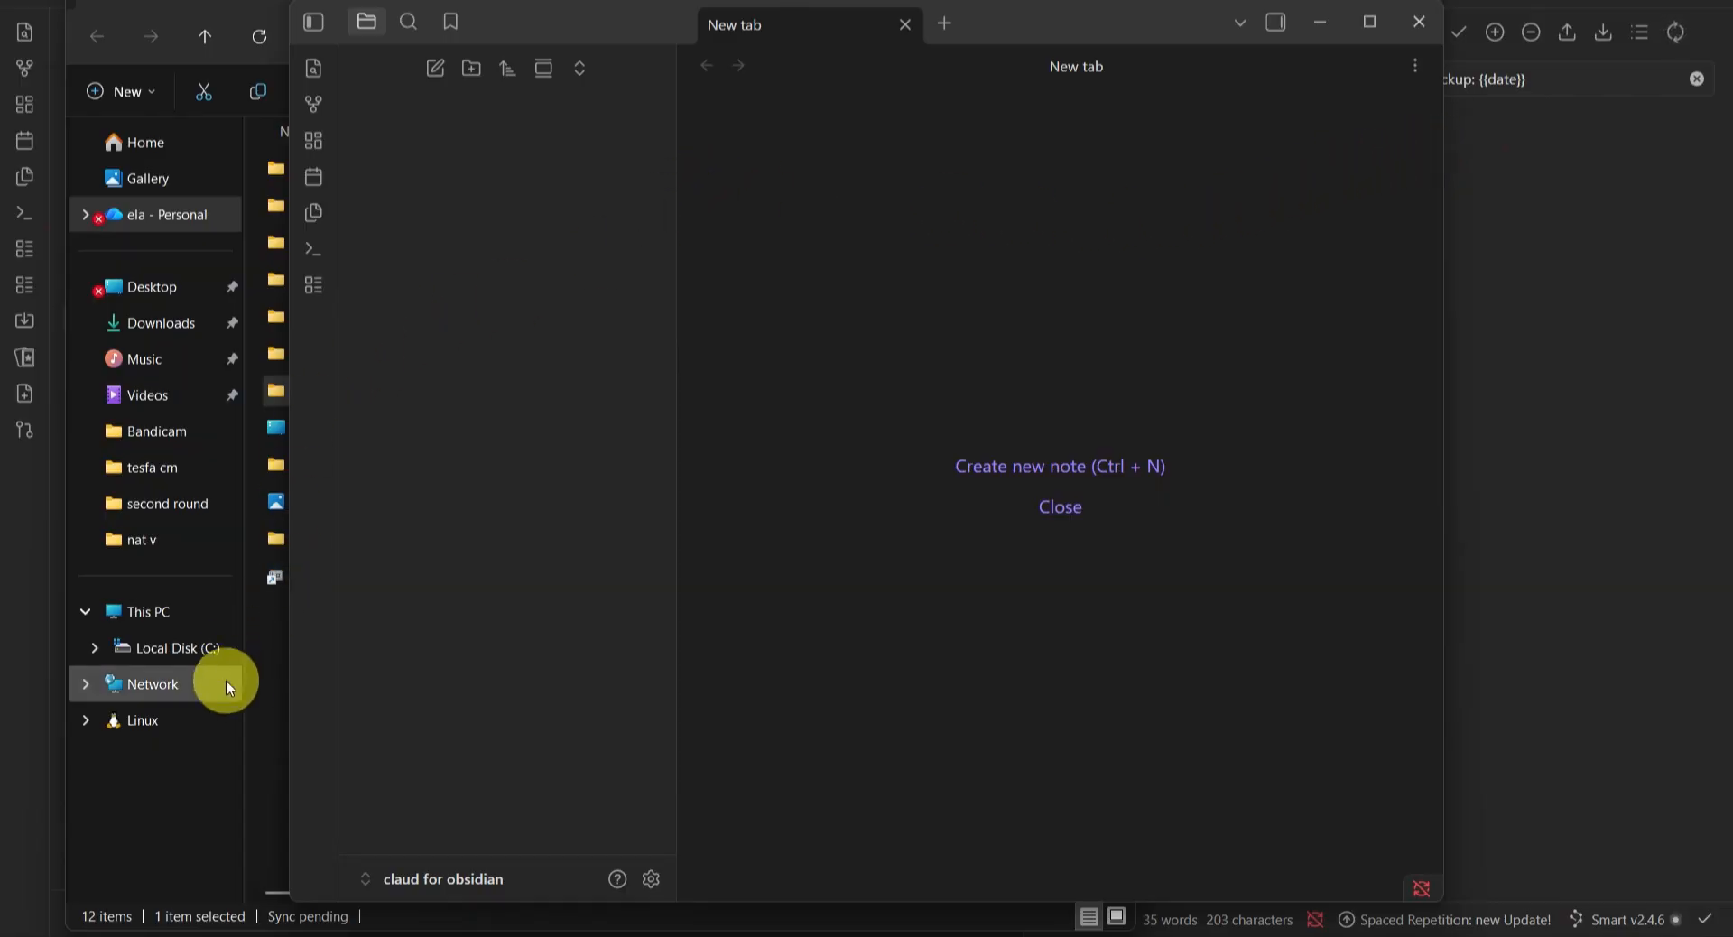
Put away the OneDrive folder window and close the window of the "claud for obsidian" vault
{"action": "left_click", "coordinate": [279, 623]}
{"action": "left_click_drag", "start_coordinate": [1017, 7], "coordinate": [982, 127]}
{"action": "left_click", "coordinate": [1238, 127]}
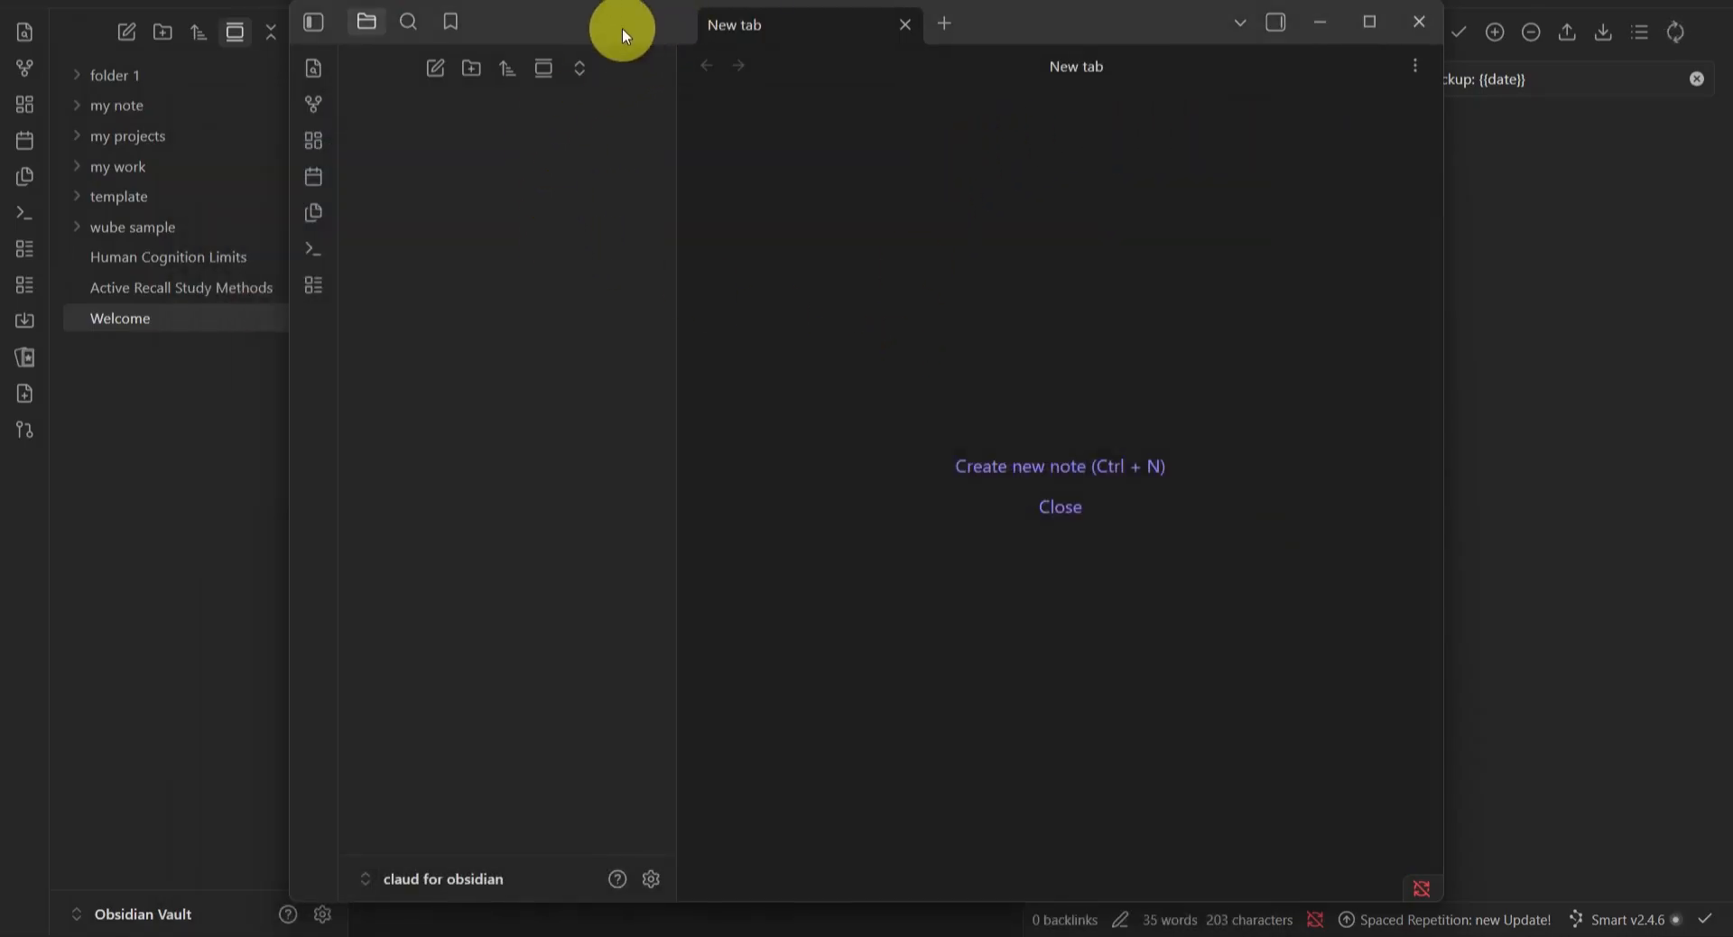
{"action": "left_click", "coordinate": [311, 26]}
{"action": "left_click", "coordinate": [311, 25]}
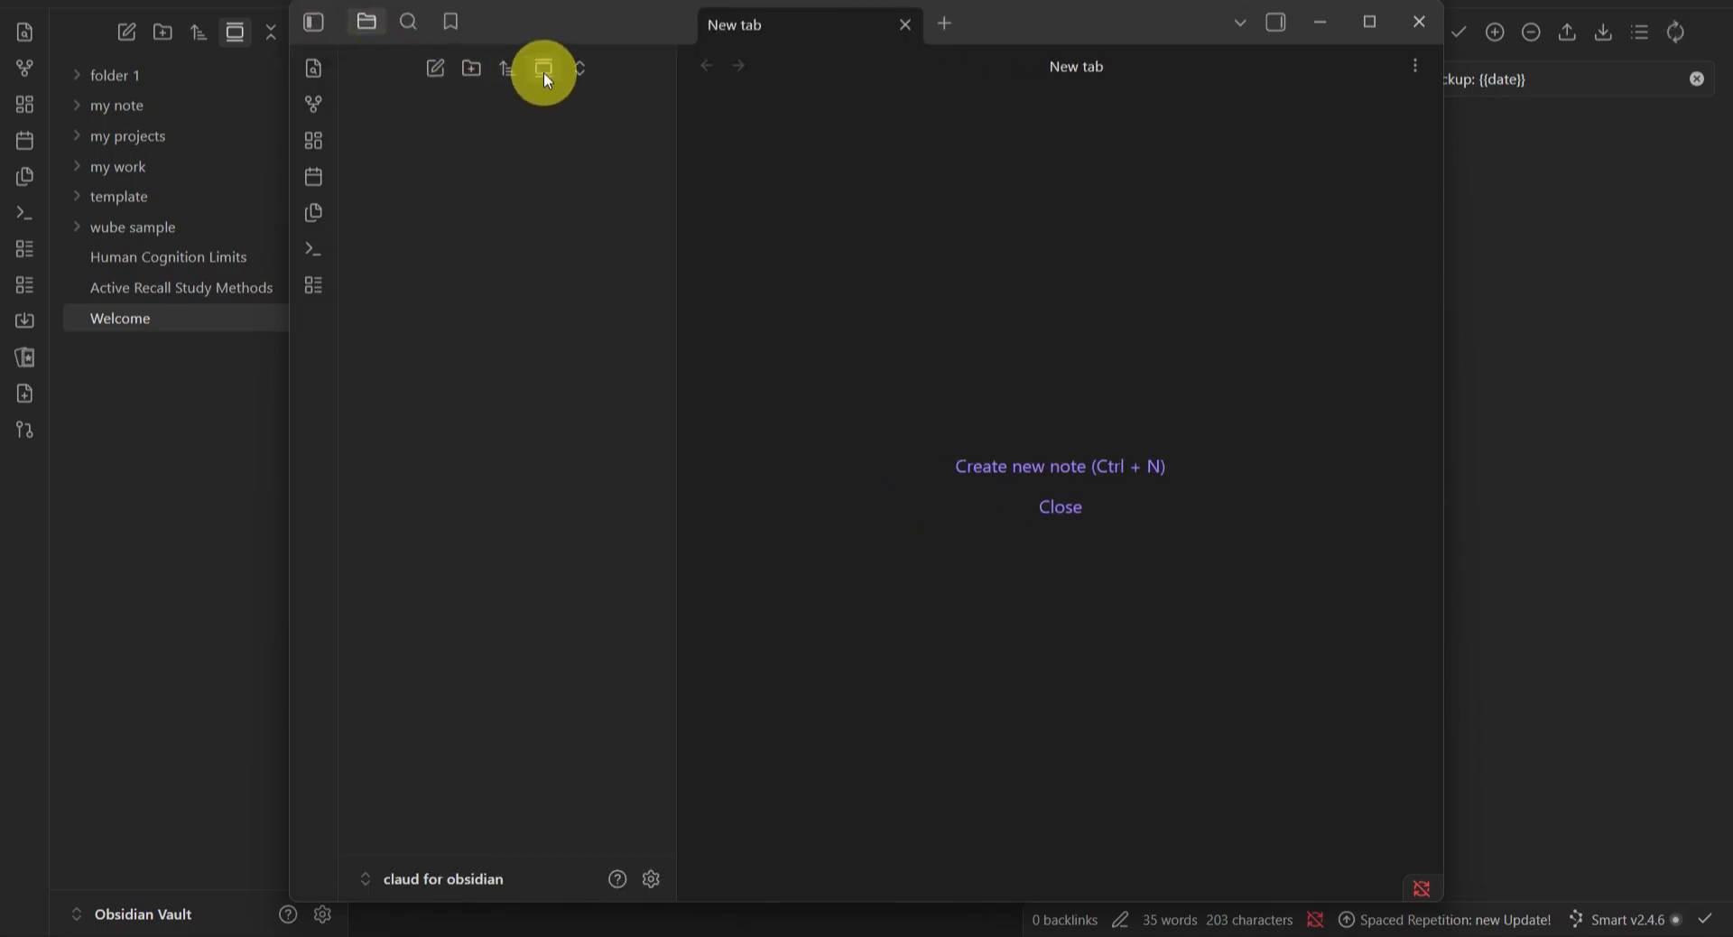
{"action": "left_click", "coordinate": [1420, 23]}
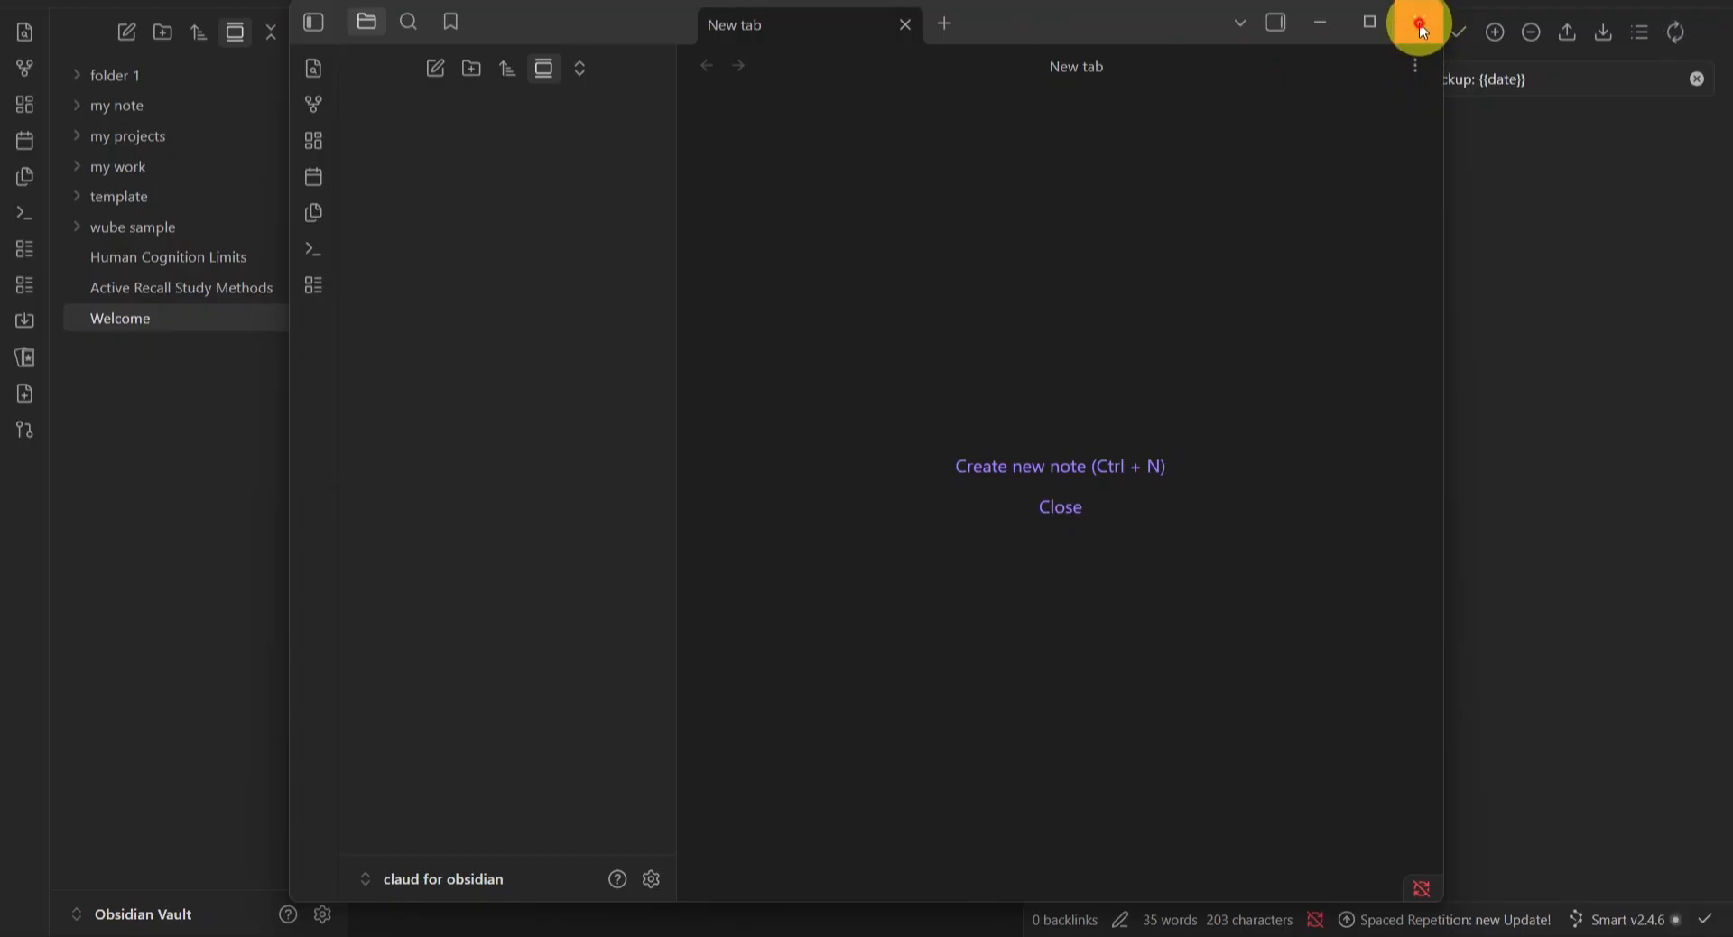